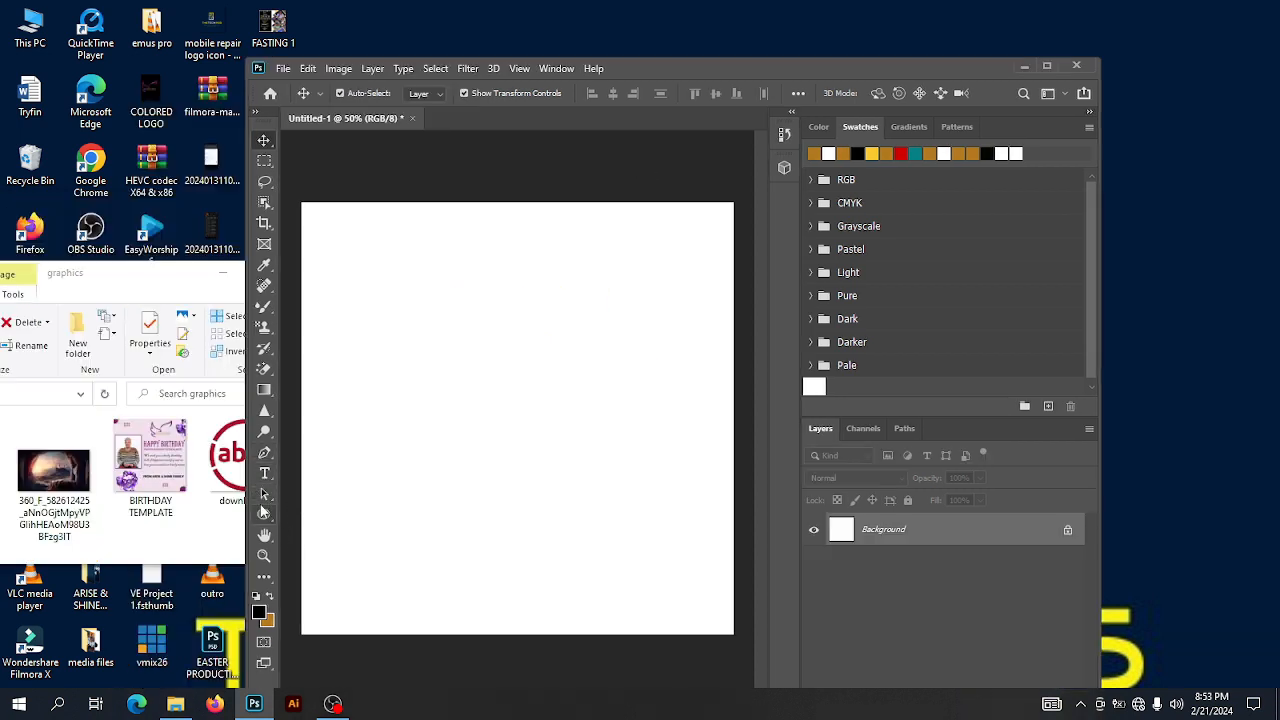
- Draw a black circle about 684 px in diameter and move it to the center of the canvas
{"action": "left_click", "coordinate": [264, 516]}
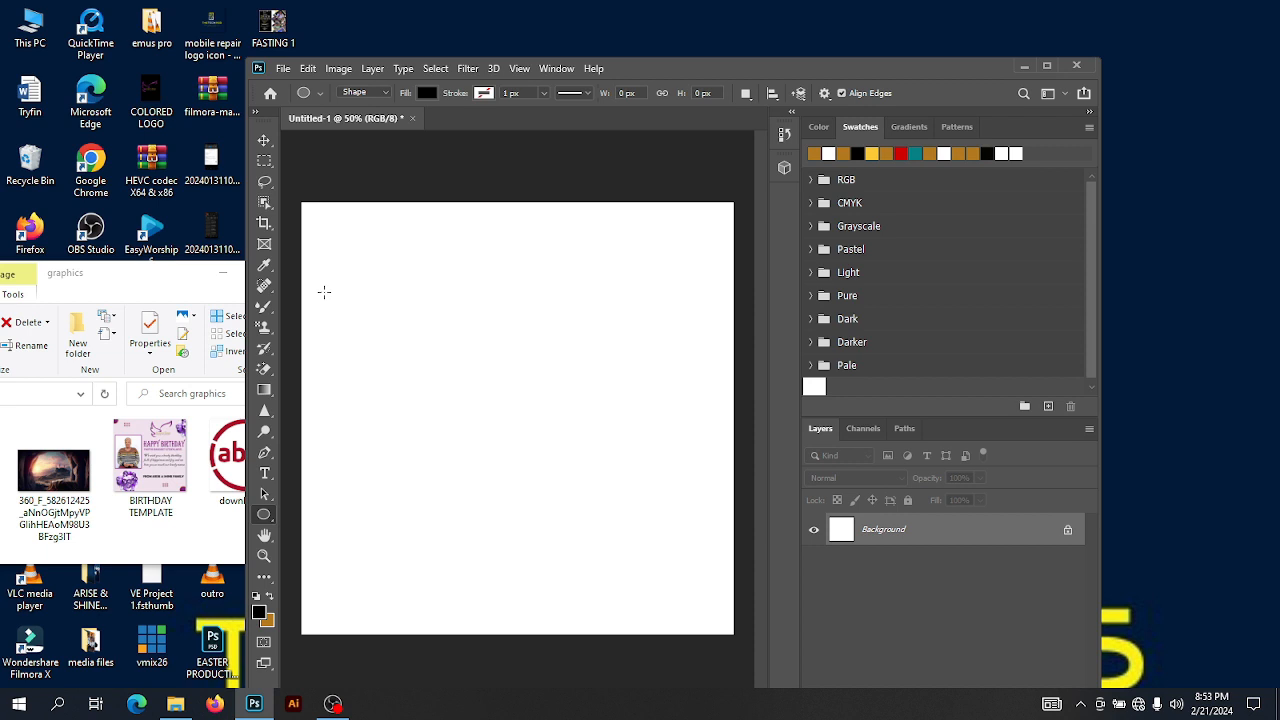
{"action": "left_click_drag", "start_coordinate": [324, 292], "coordinate": [597, 584]}
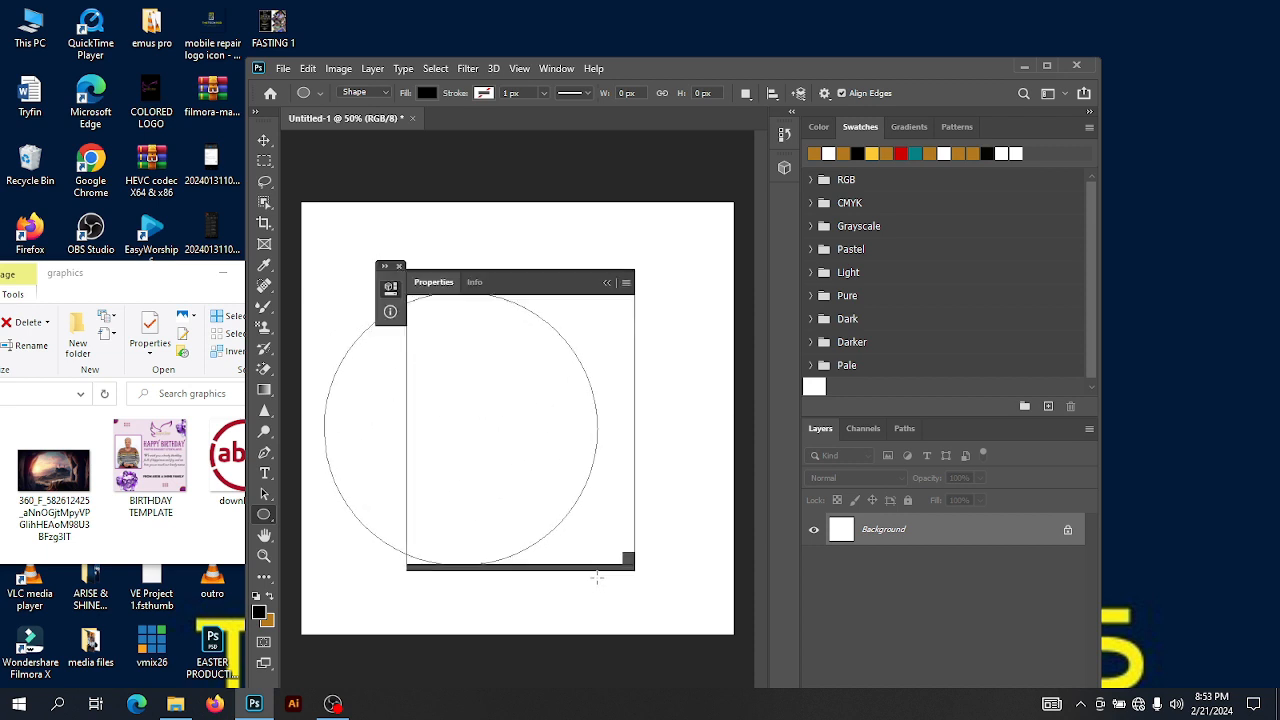
{"action": "left_click", "coordinate": [399, 267]}
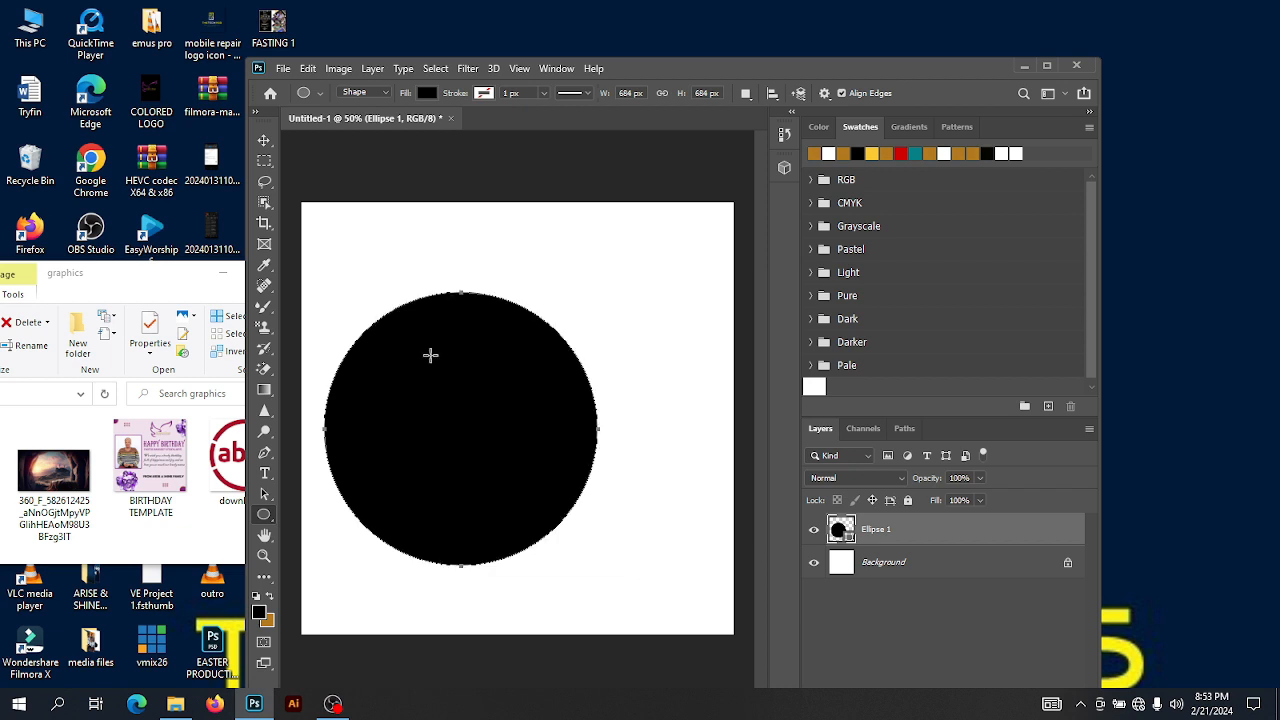
{"action": "left_click", "coordinate": [264, 140]}
{"action": "left_click_drag", "start_coordinate": [394, 374], "coordinate": [455, 361]}
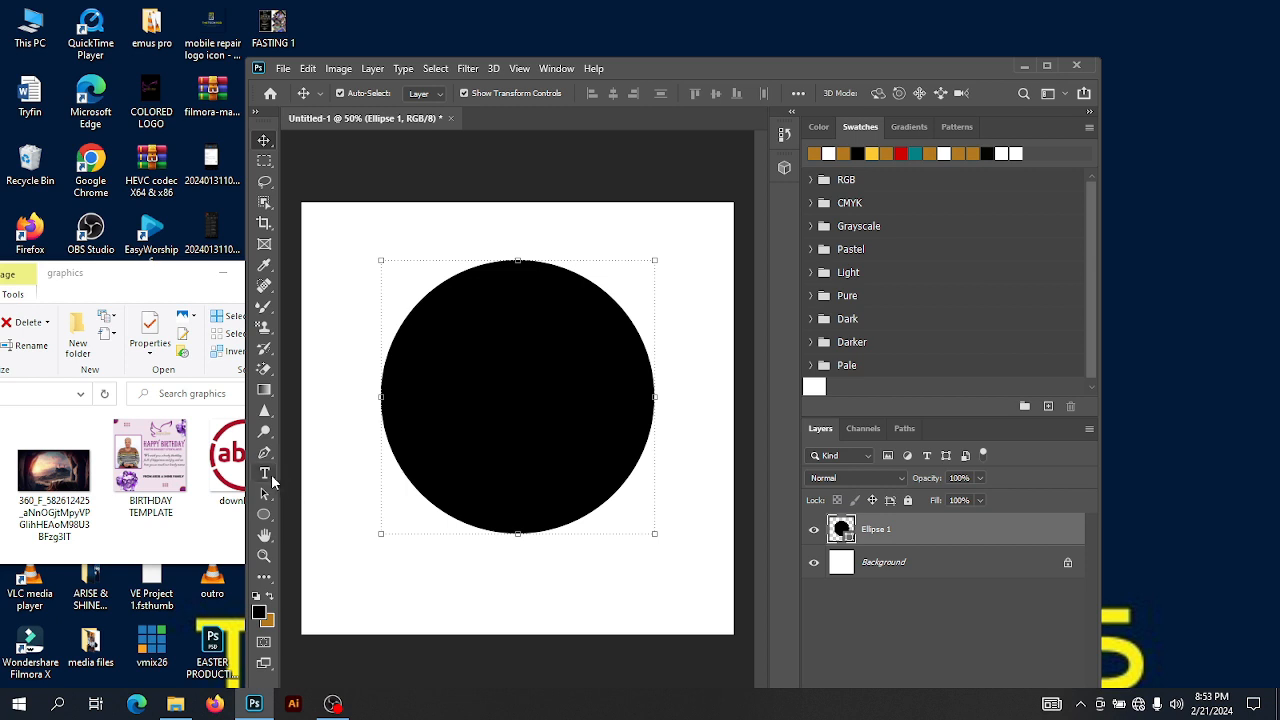
- Draw the rhino custom shape from the Wild Animals set, about 552 by 410 px, overlapping the circle
{"action": "left_click", "coordinate": [264, 516]}
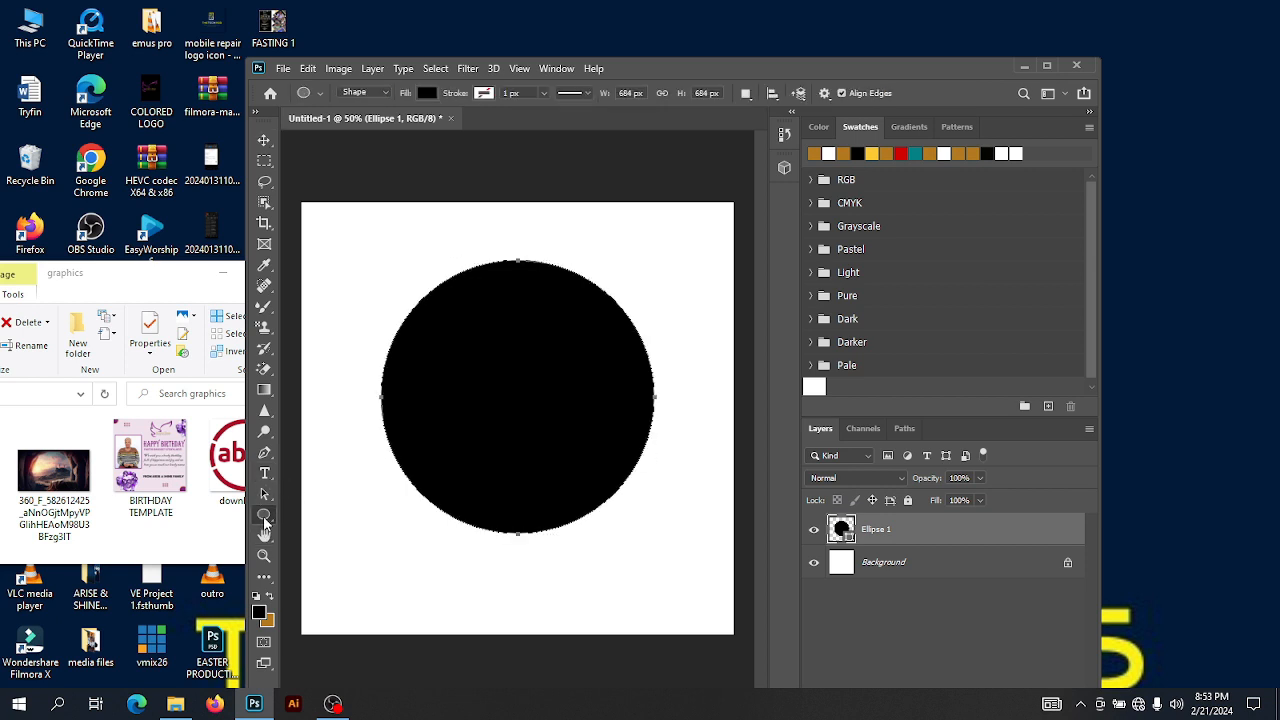
{"action": "right_click", "coordinate": [264, 519]}
{"action": "left_click", "coordinate": [330, 594]}
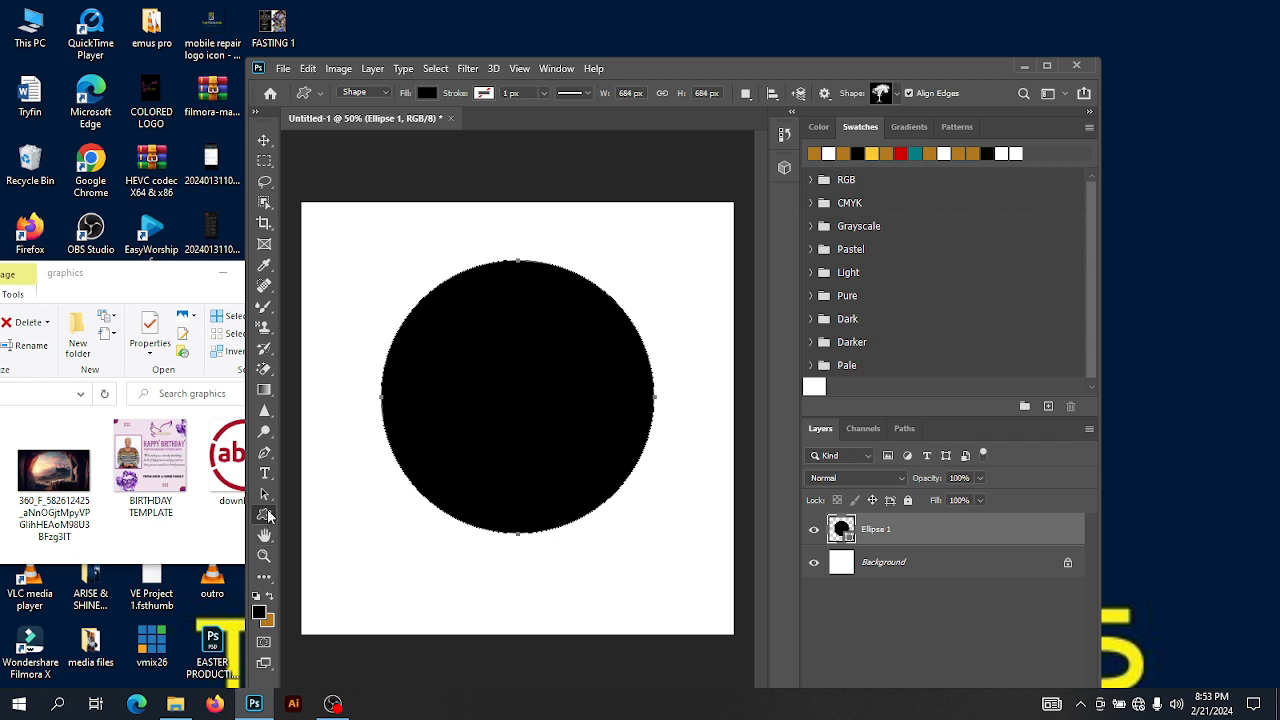
{"action": "left_click", "coordinate": [896, 93]}
{"action": "scroll", "coordinate": [875, 152], "scroll_direction": "up", "scroll_amount": 1}
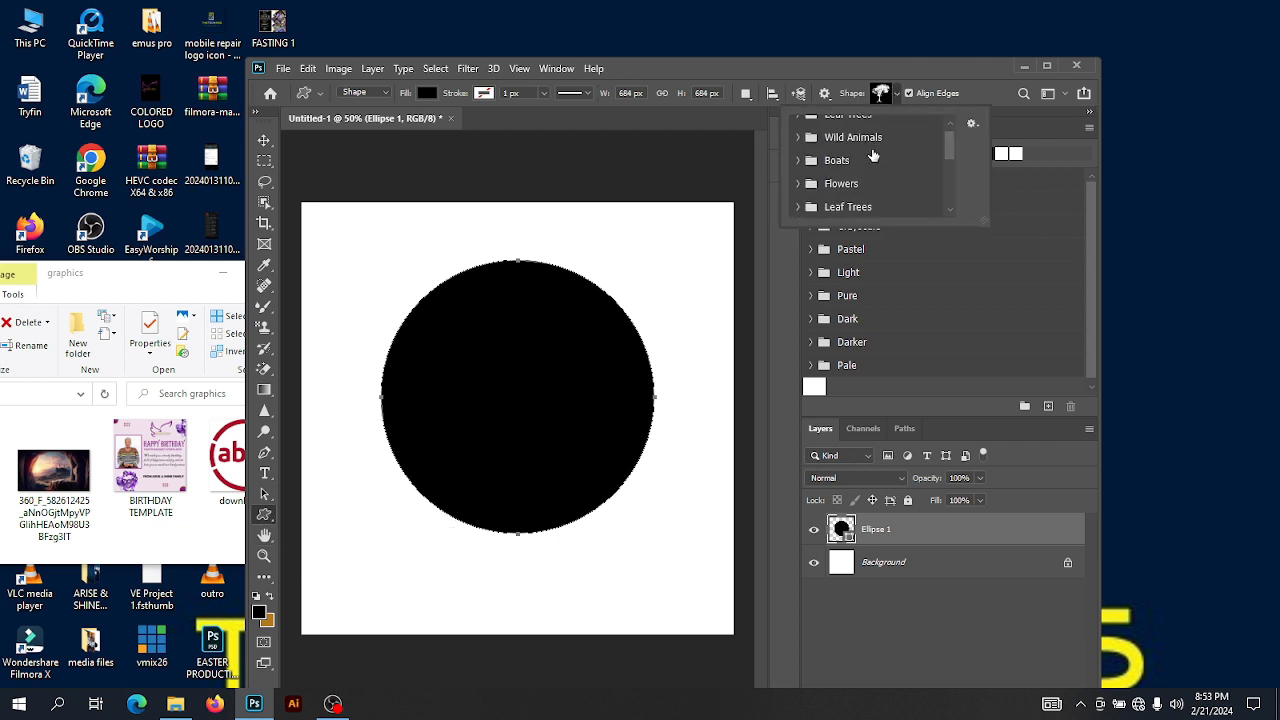
{"action": "left_click", "coordinate": [797, 137]}
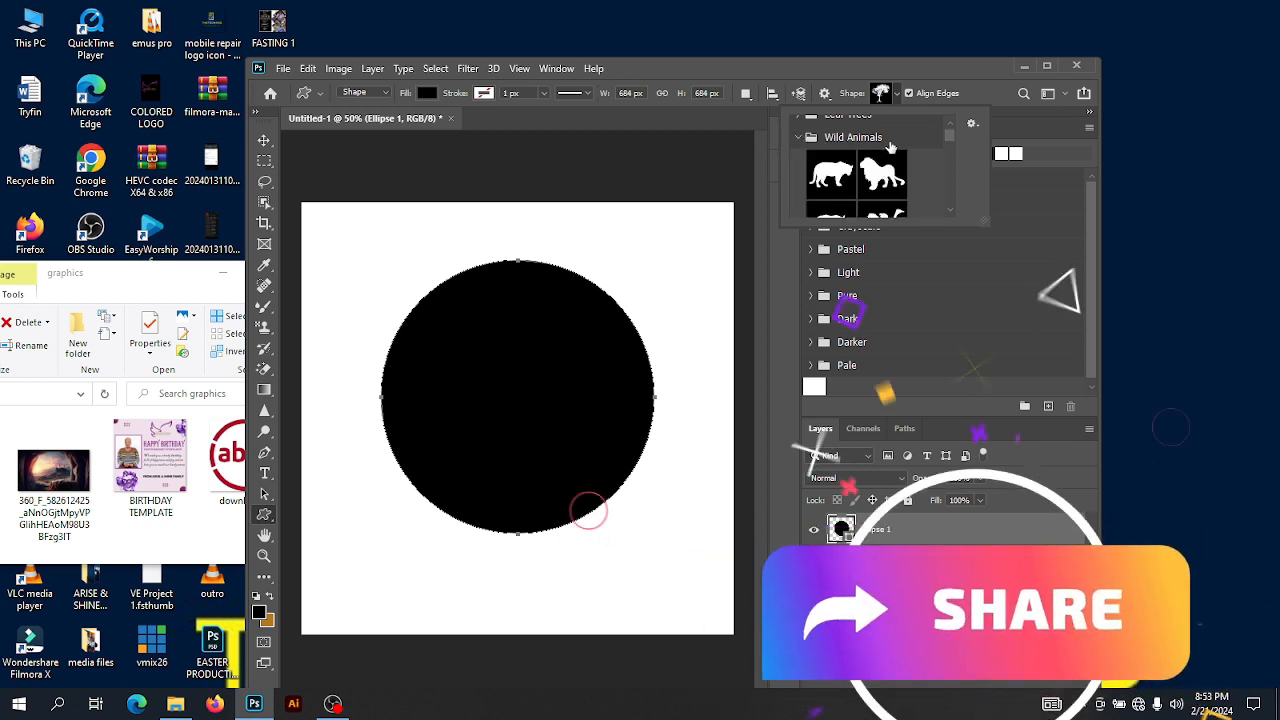
{"action": "scroll", "coordinate": [870, 165], "scroll_direction": "down", "scroll_amount": 1}
{"action": "scroll", "coordinate": [879, 164], "scroll_direction": "down", "scroll_amount": 2}
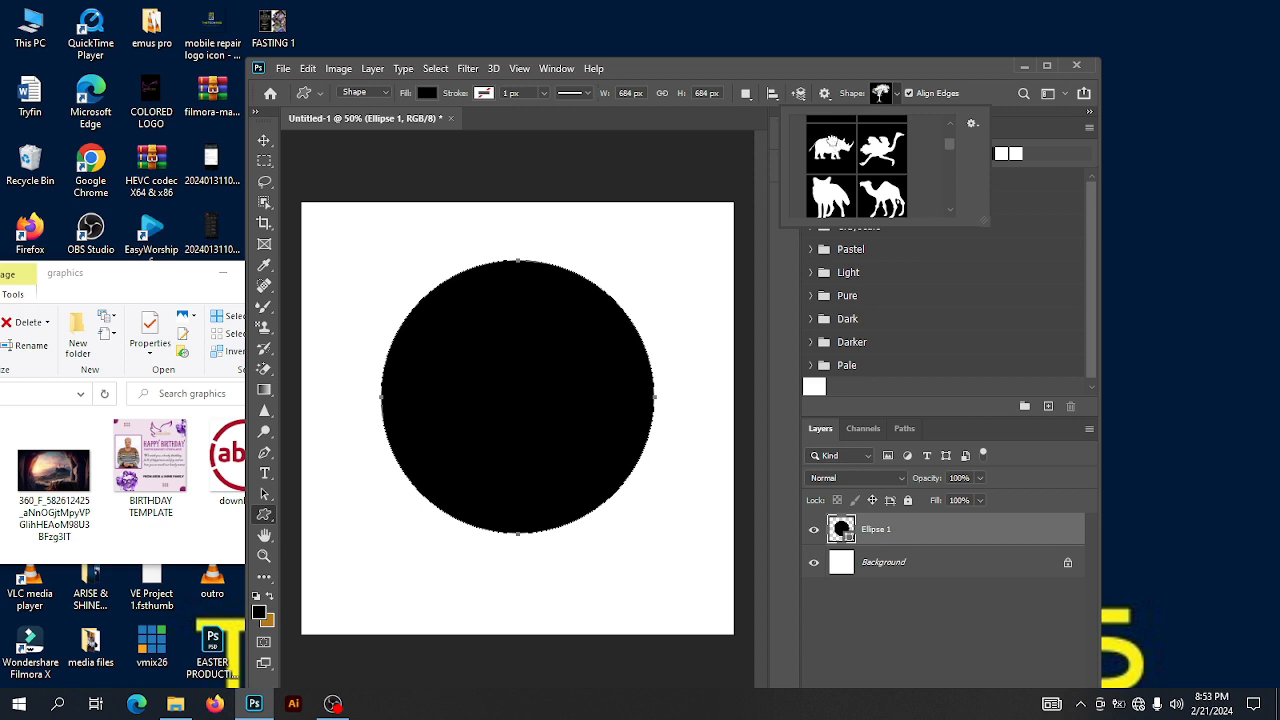
{"action": "left_click", "coordinate": [832, 148]}
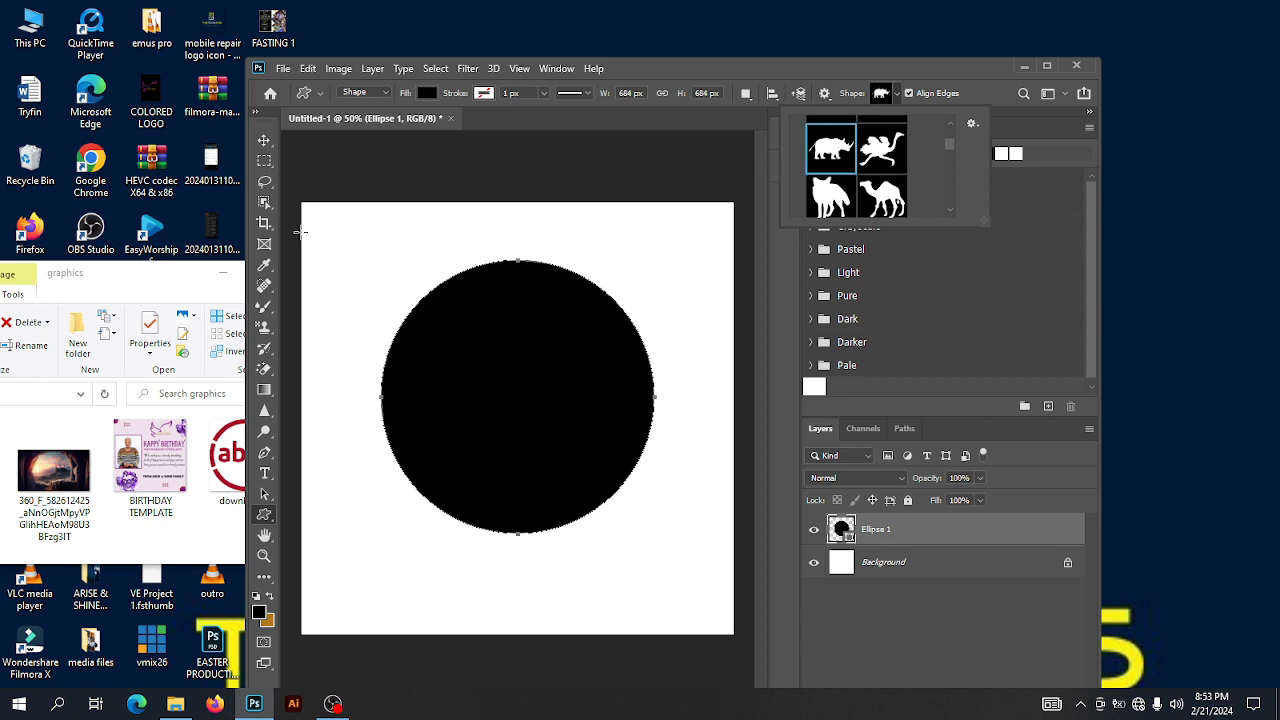
{"action": "left_click_drag", "start_coordinate": [347, 253], "coordinate": [571, 417]}
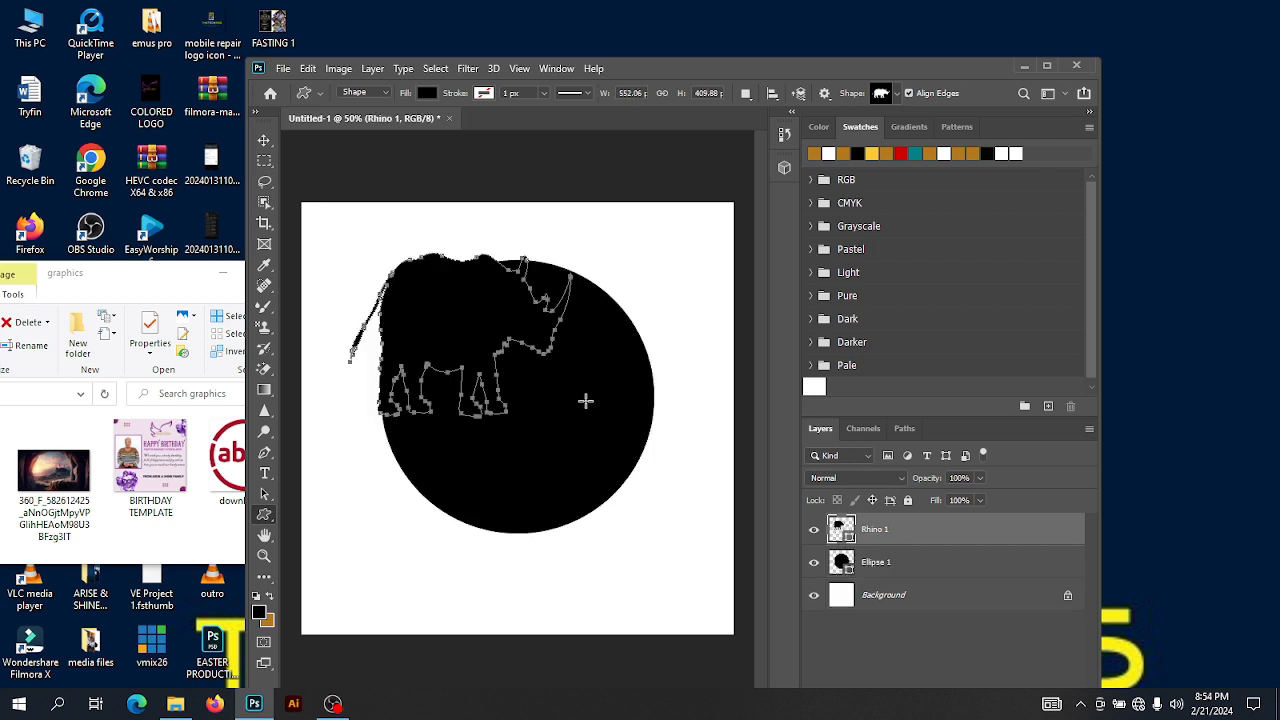
{"action": "left_click", "coordinate": [586, 423]}
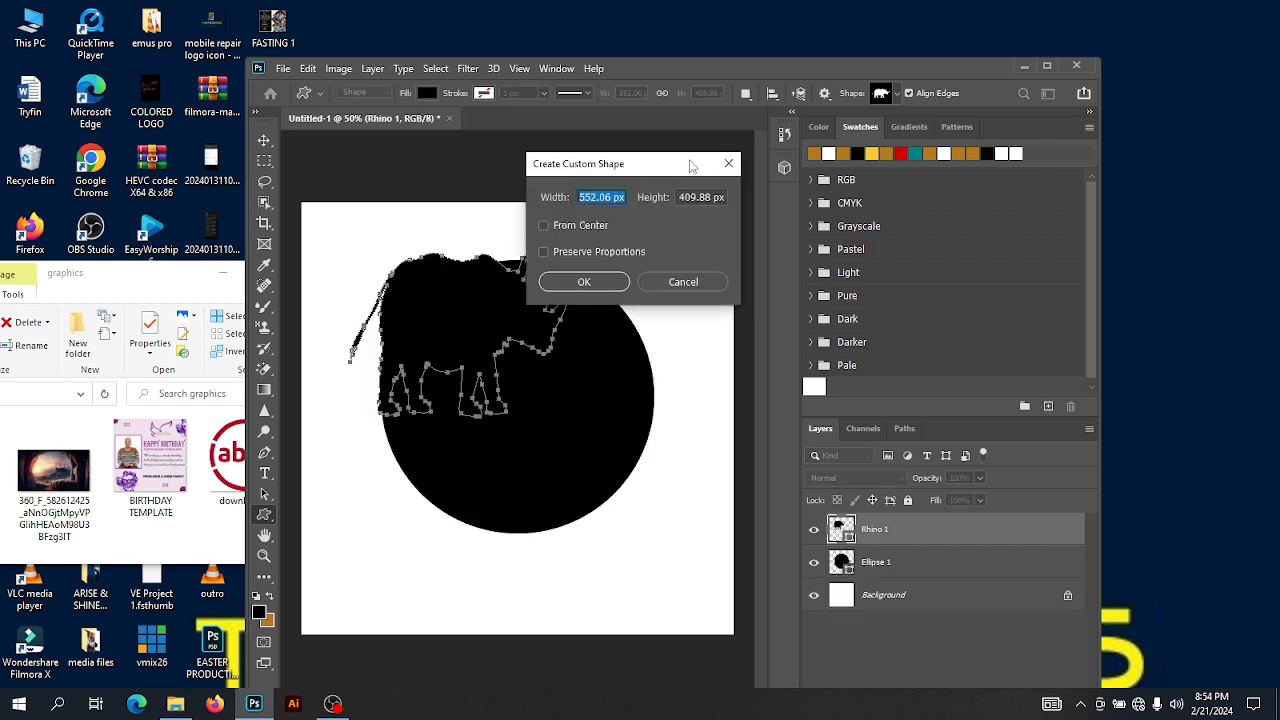
{"action": "left_click", "coordinate": [728, 163]}
- Delete the black circle behind the rhino
{"action": "left_click", "coordinate": [264, 140]}
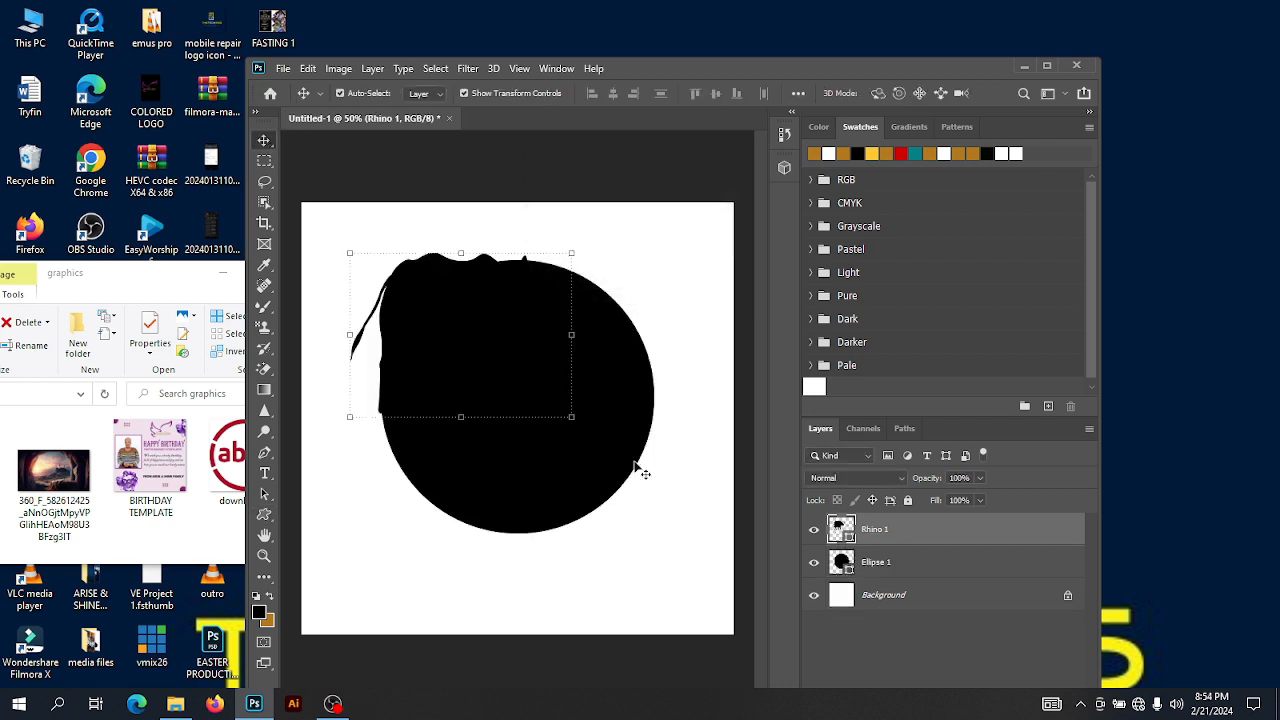
{"action": "left_click", "coordinate": [600, 451]}
{"action": "key", "text": "Delete"}
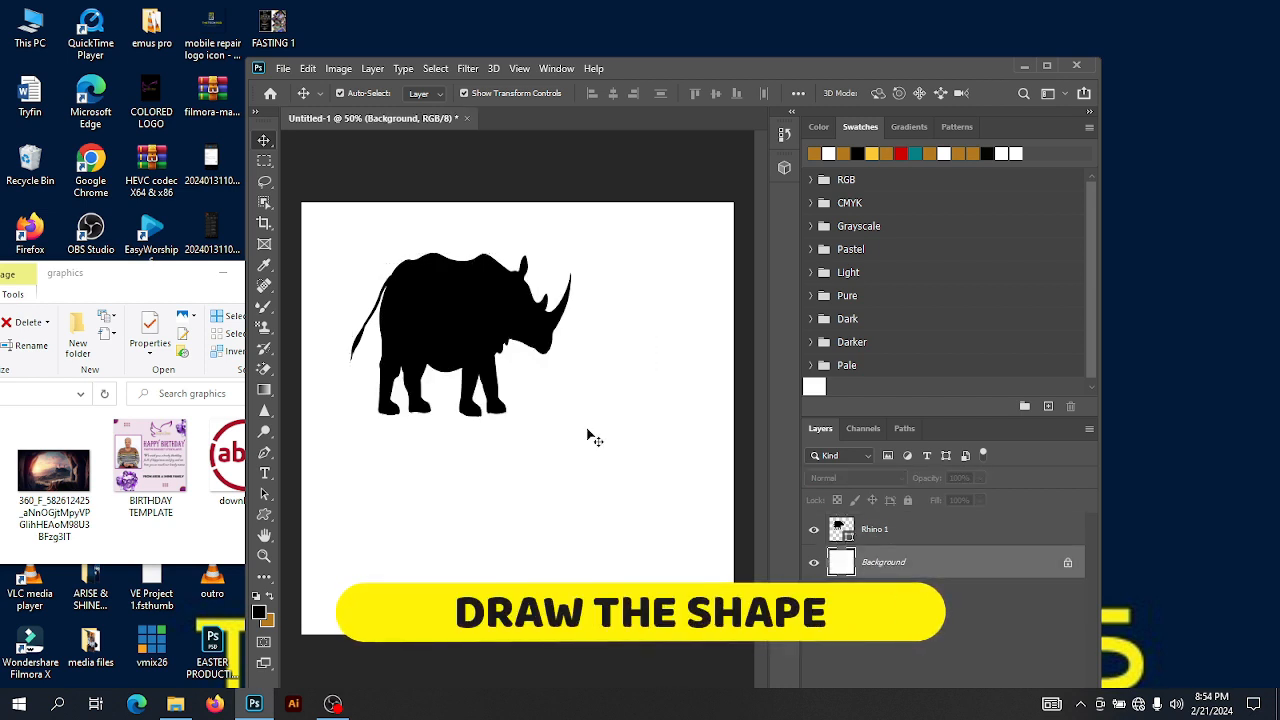
- Move the rhino to the middle of the canvas and scale it up proportionally to 123%
{"action": "left_click_drag", "start_coordinate": [457, 309], "coordinate": [523, 362]}
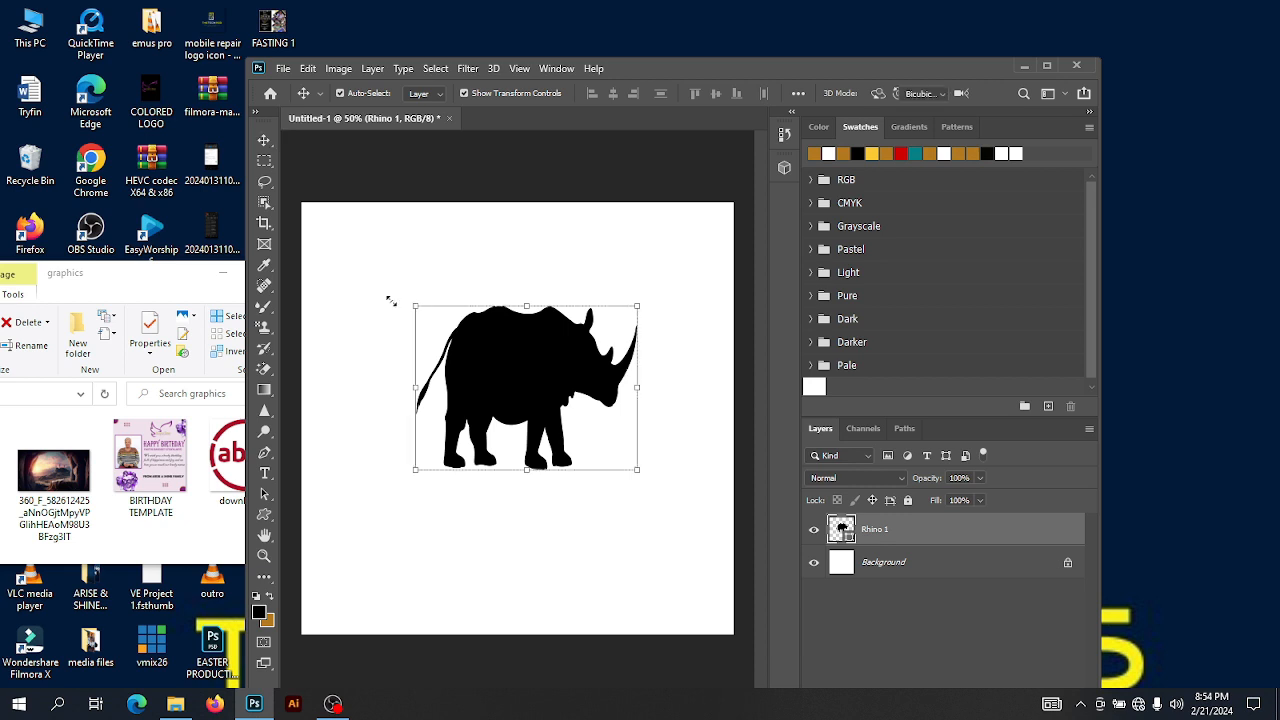
{"action": "left_click_drag", "start_coordinate": [391, 302], "coordinate": [362, 280]}
{"action": "left_click_drag", "start_coordinate": [638, 474], "coordinate": [657, 486]}
{"action": "left_click", "coordinate": [265, 141]}
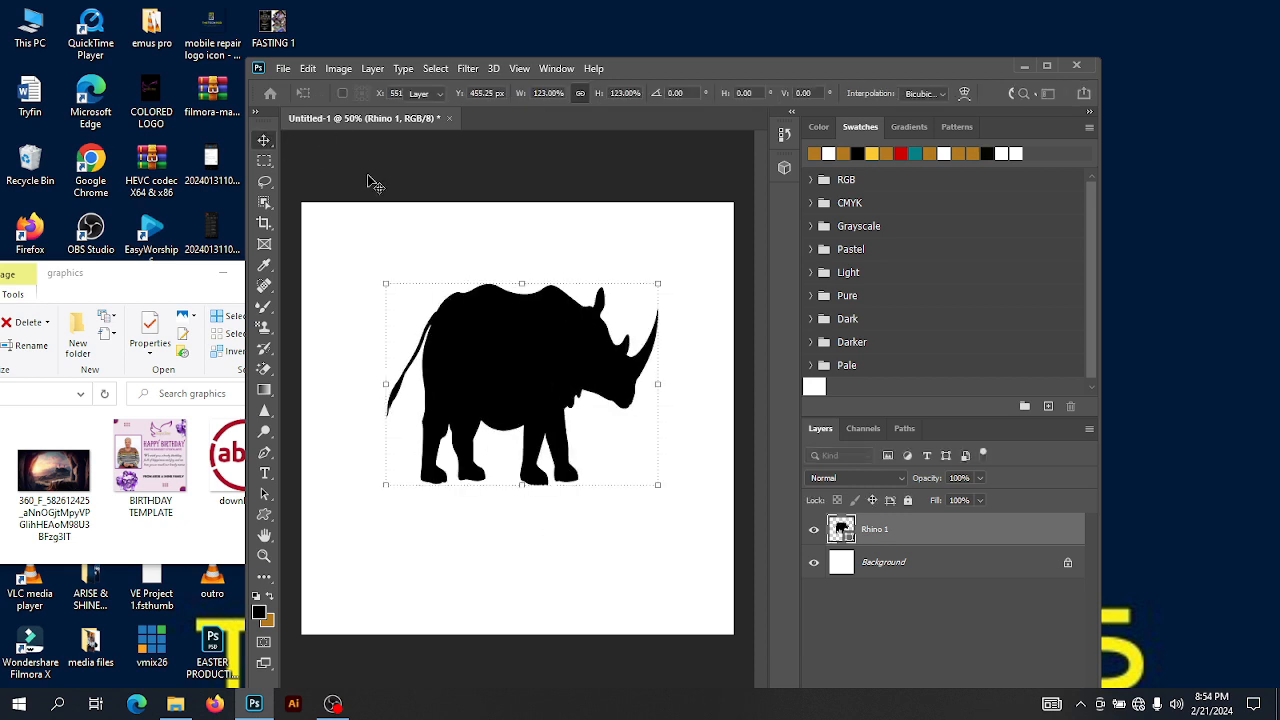
{"action": "left_click", "coordinate": [369, 180]}
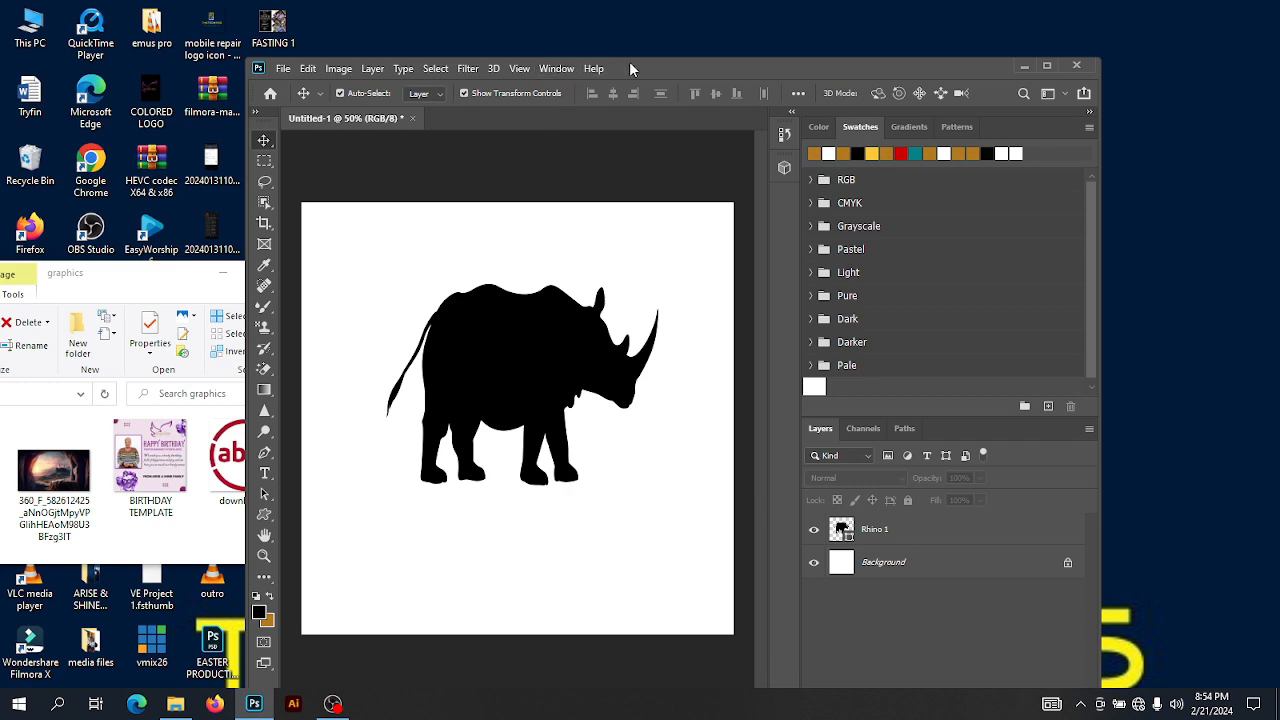
- Switch to File Explorer and open images (21) from the graphics folder in Photoshop as a separate document
{"action": "left_click_drag", "start_coordinate": [629, 68], "coordinate": [719, 81]}
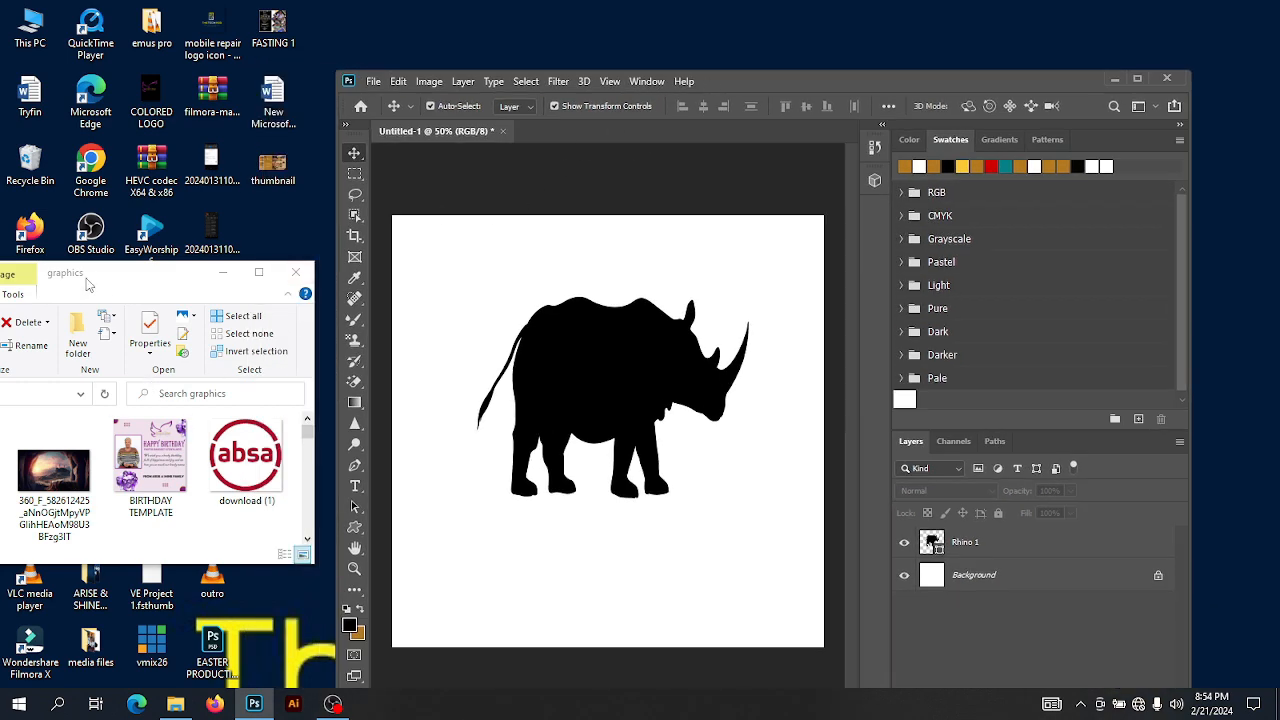
{"action": "left_click_drag", "start_coordinate": [86, 285], "coordinate": [303, 220]}
{"action": "scroll", "coordinate": [280, 420], "scroll_direction": "down", "scroll_amount": 5}
{"action": "left_click", "coordinate": [264, 418]}
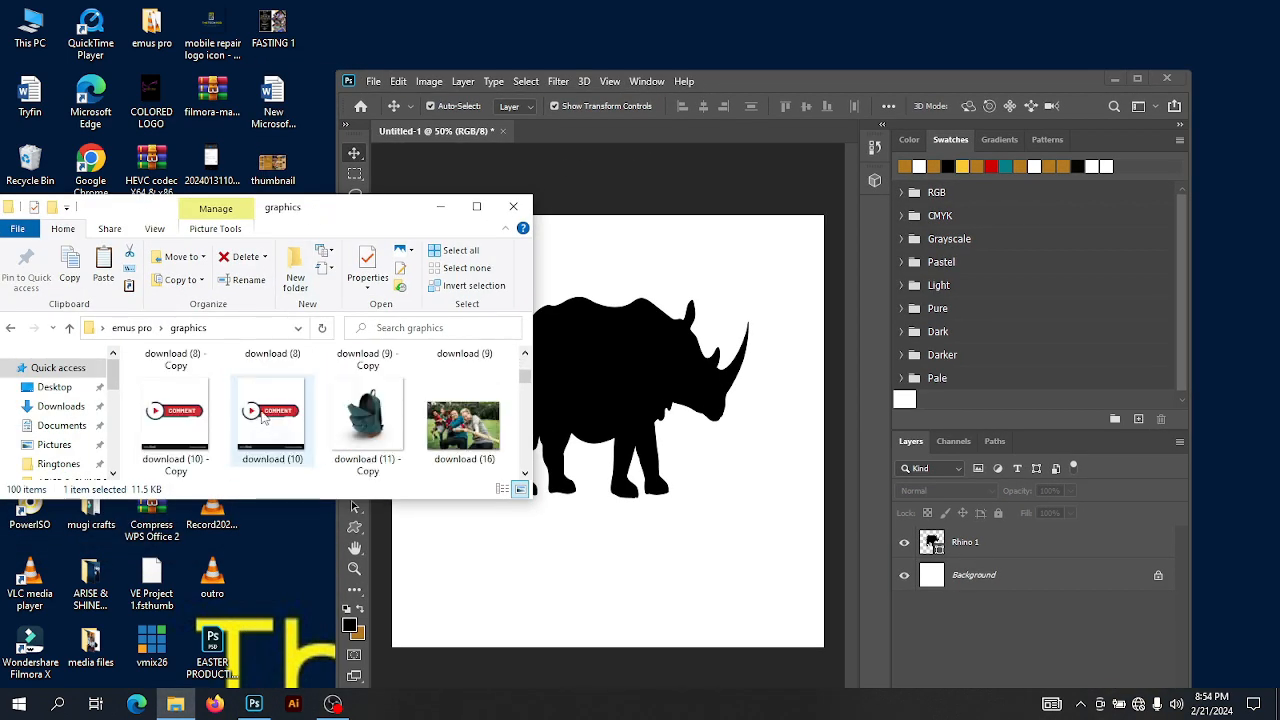
{"action": "scroll", "coordinate": [290, 410], "scroll_direction": "down", "scroll_amount": 1}
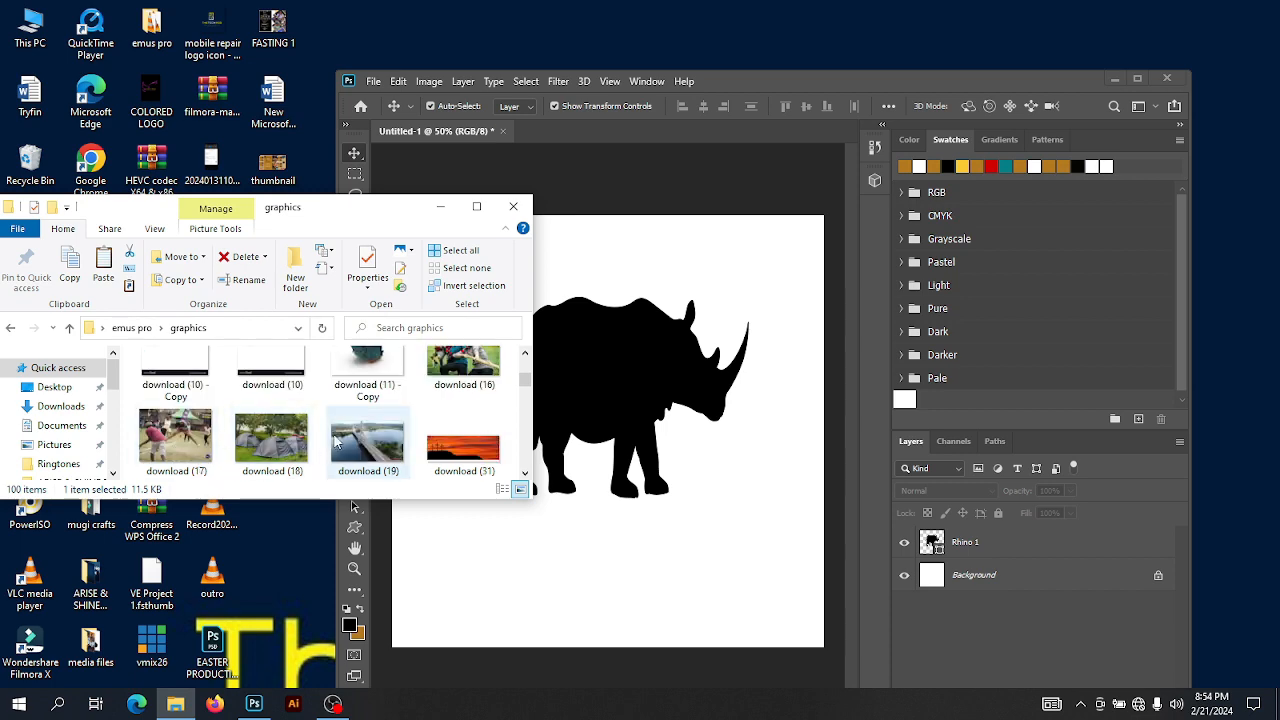
{"action": "scroll", "coordinate": [320, 420], "scroll_direction": "down", "scroll_amount": 5}
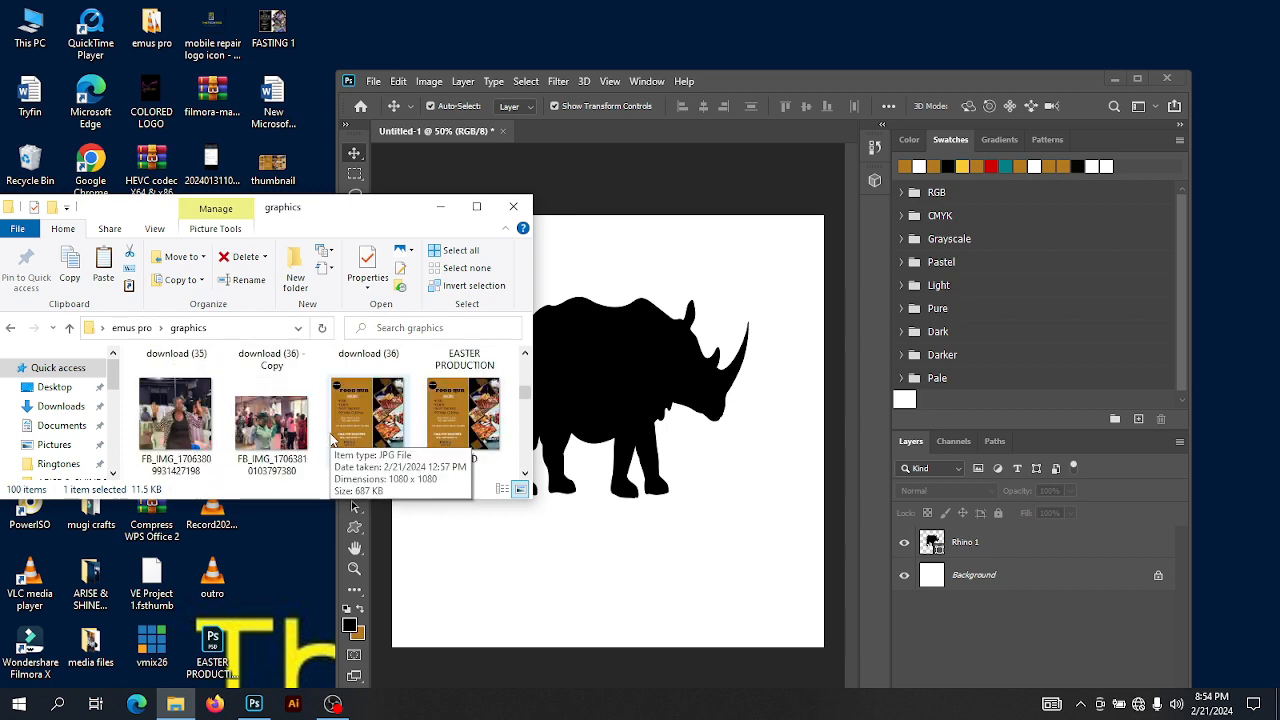
{"action": "scroll", "coordinate": [333, 440], "scroll_direction": "down", "scroll_amount": 6}
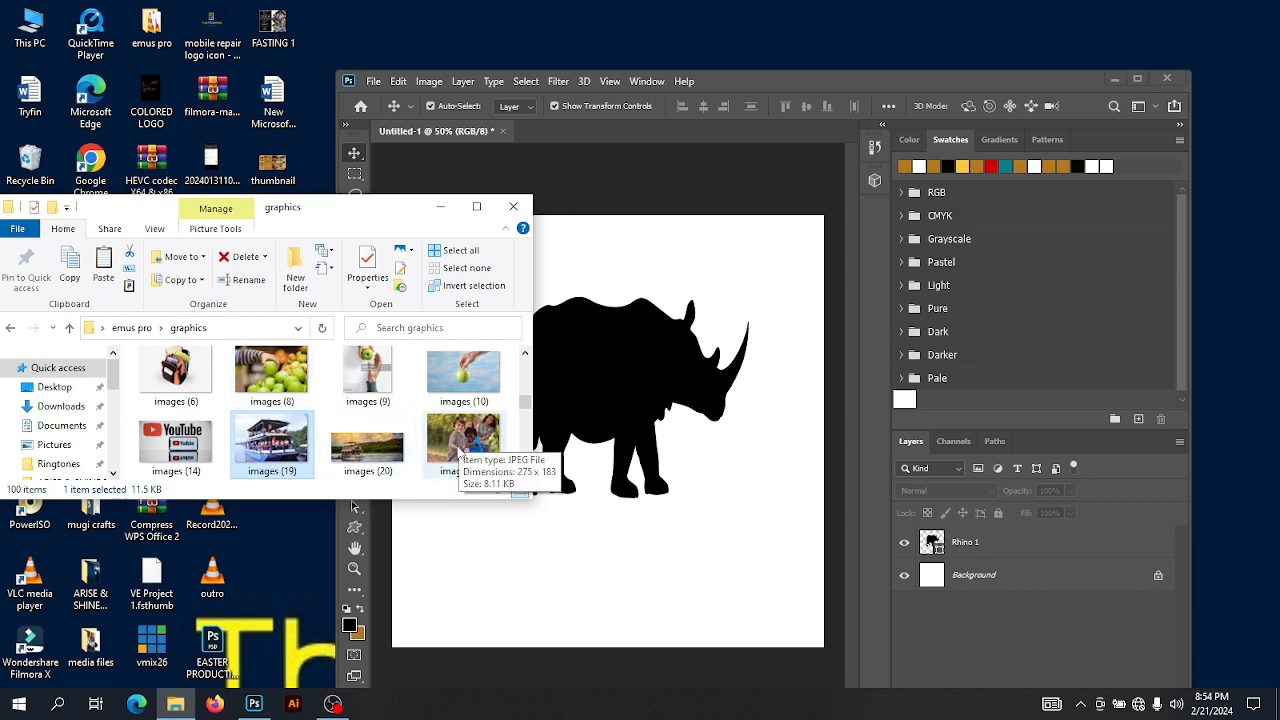
{"action": "left_click_drag", "start_coordinate": [459, 440], "coordinate": [632, 131]}
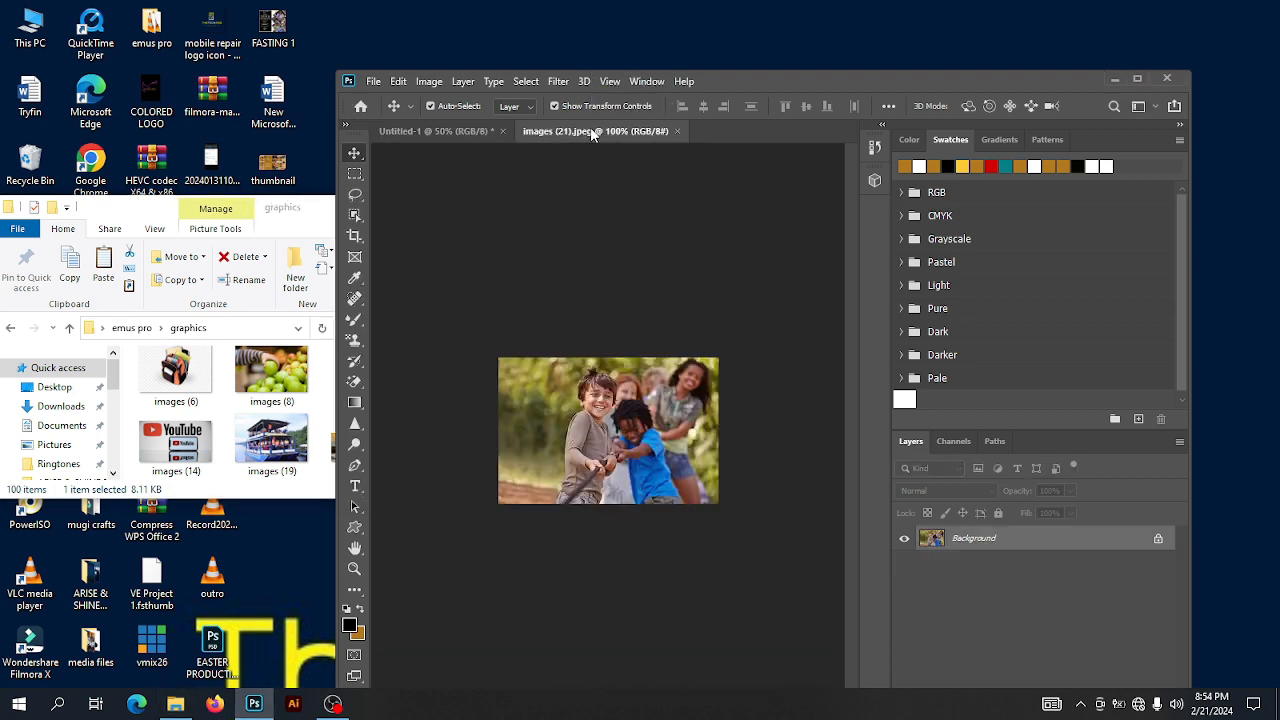
- Copy the photo of the children onto the rhino in the Untitled-1 document and close the source image
{"action": "left_click_drag", "start_coordinate": [592, 131], "coordinate": [211, 202]}
{"action": "left_click_drag", "start_coordinate": [162, 280], "coordinate": [559, 392]}
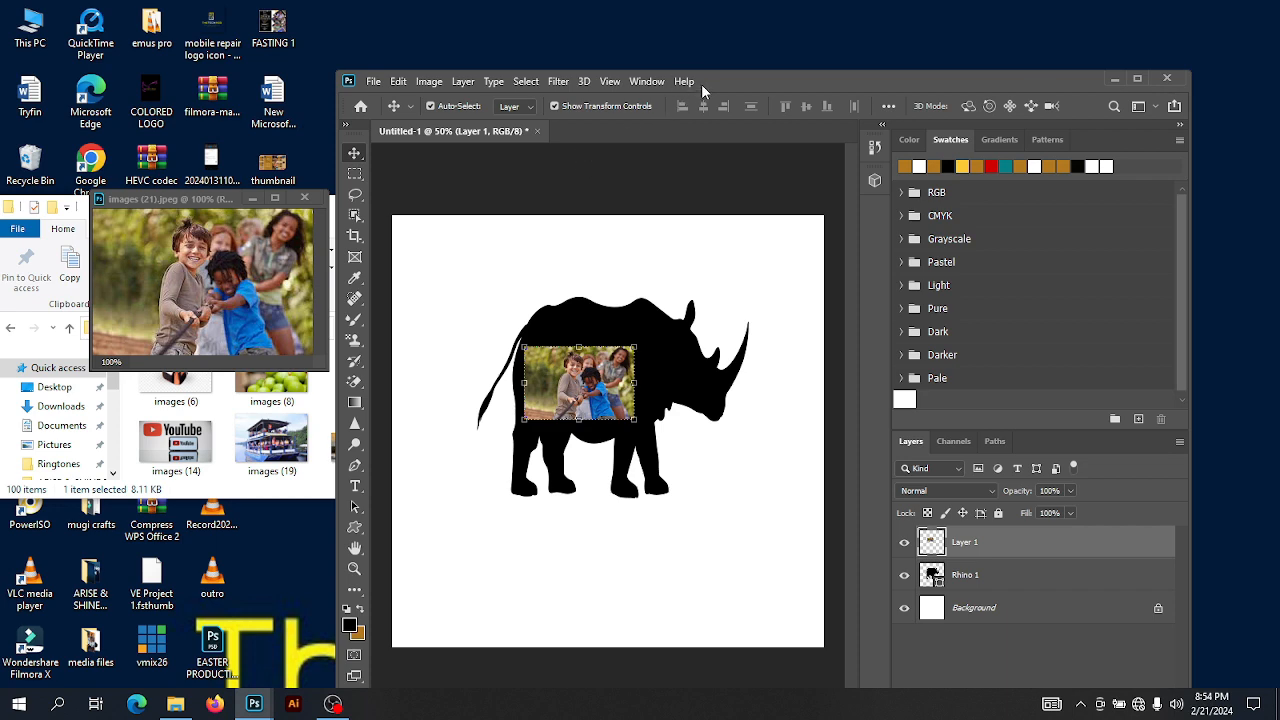
{"action": "left_click_drag", "start_coordinate": [726, 77], "coordinate": [483, 84]}
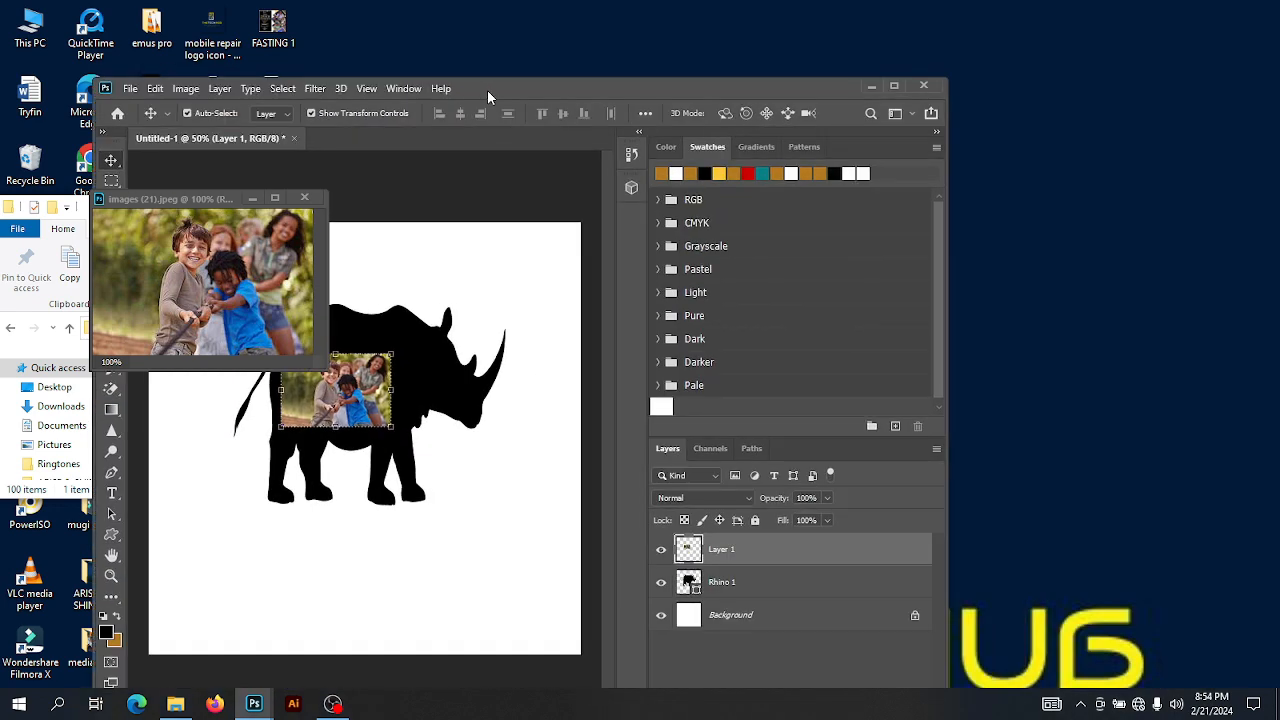
{"action": "left_click", "coordinate": [306, 198]}
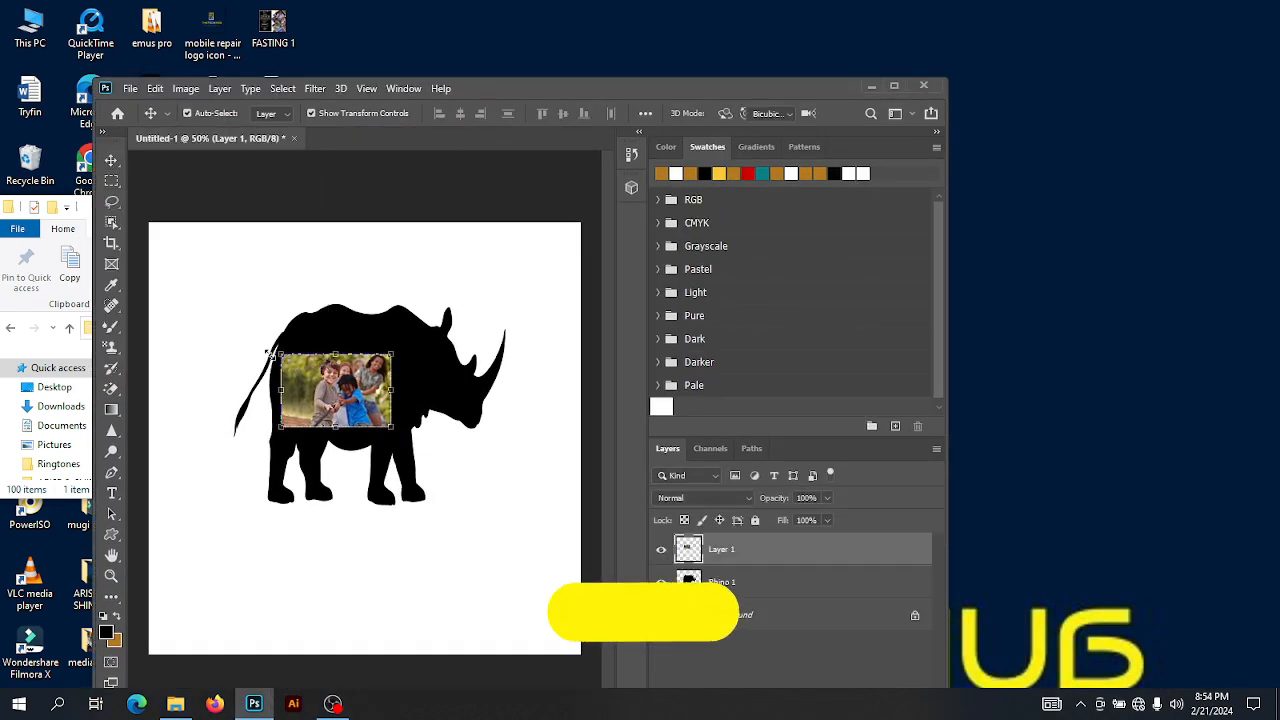
- Scale the photo up proportionally to about 288% so that it covers the rhino, and apply the transform
{"action": "left_click_drag", "start_coordinate": [268, 352], "coordinate": [244, 336]}
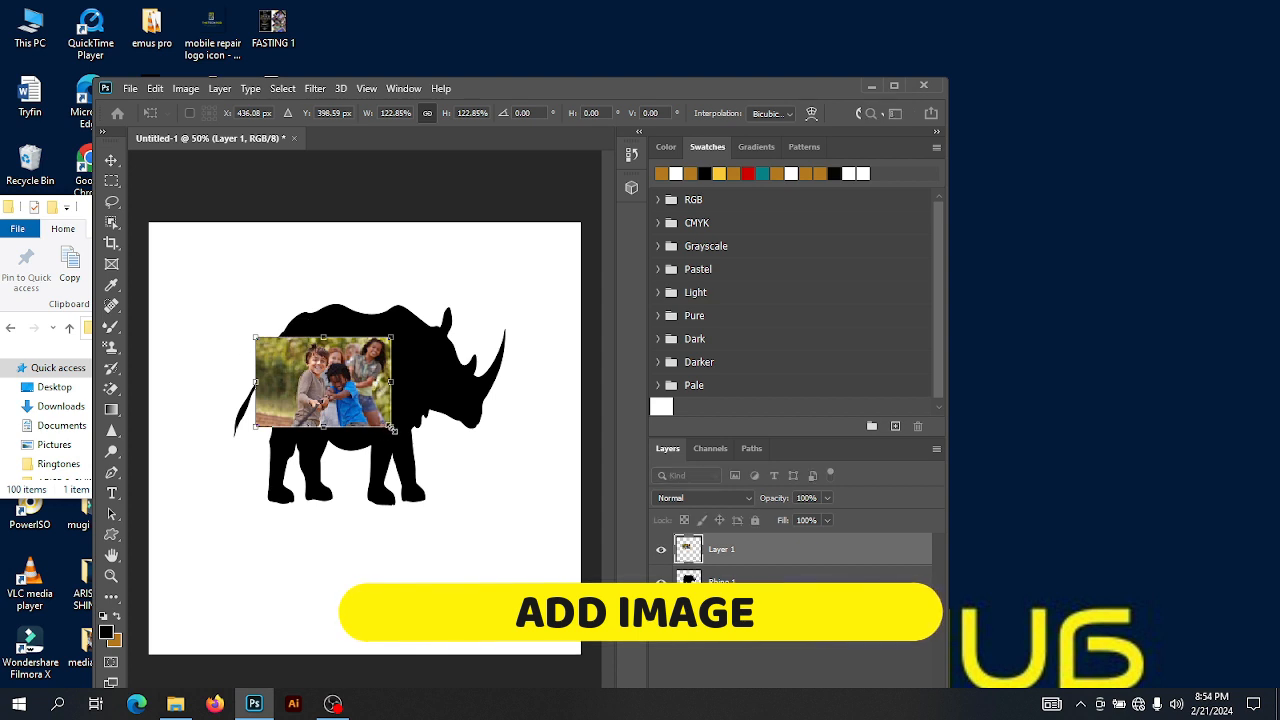
{"action": "left_click_drag", "start_coordinate": [392, 430], "coordinate": [512, 506]}
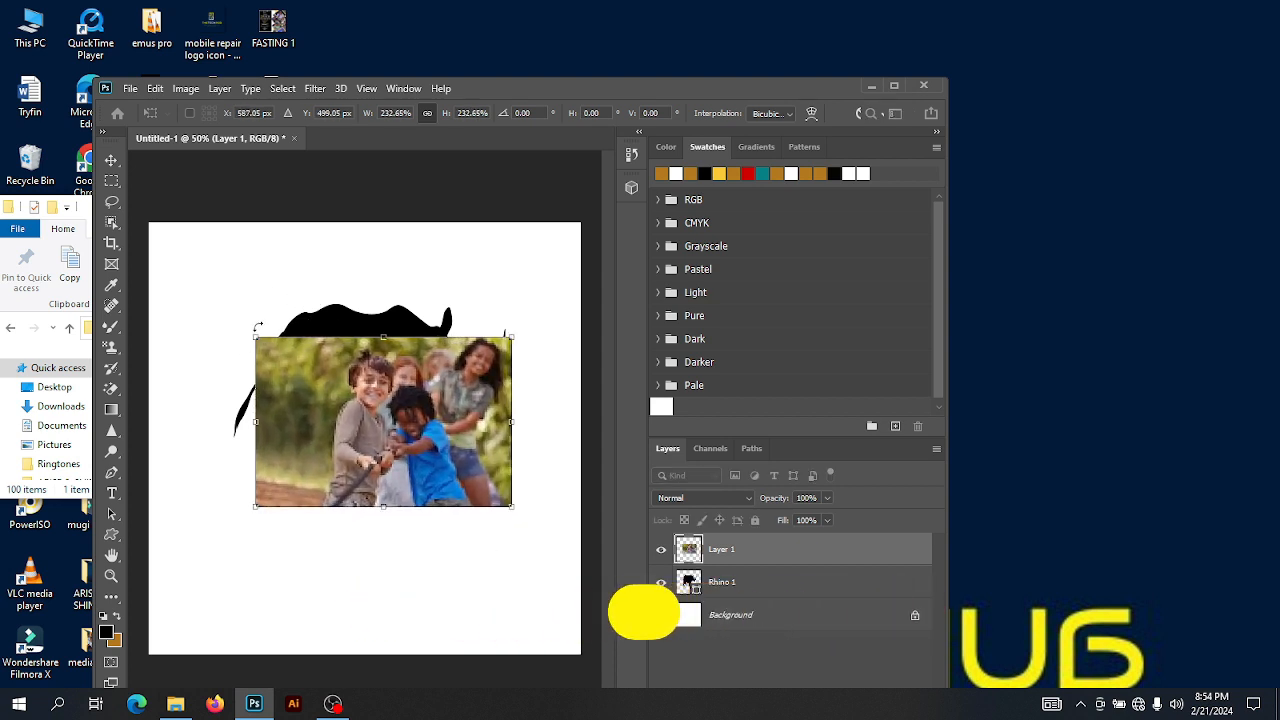
{"action": "left_click_drag", "start_coordinate": [253, 336], "coordinate": [170, 334]}
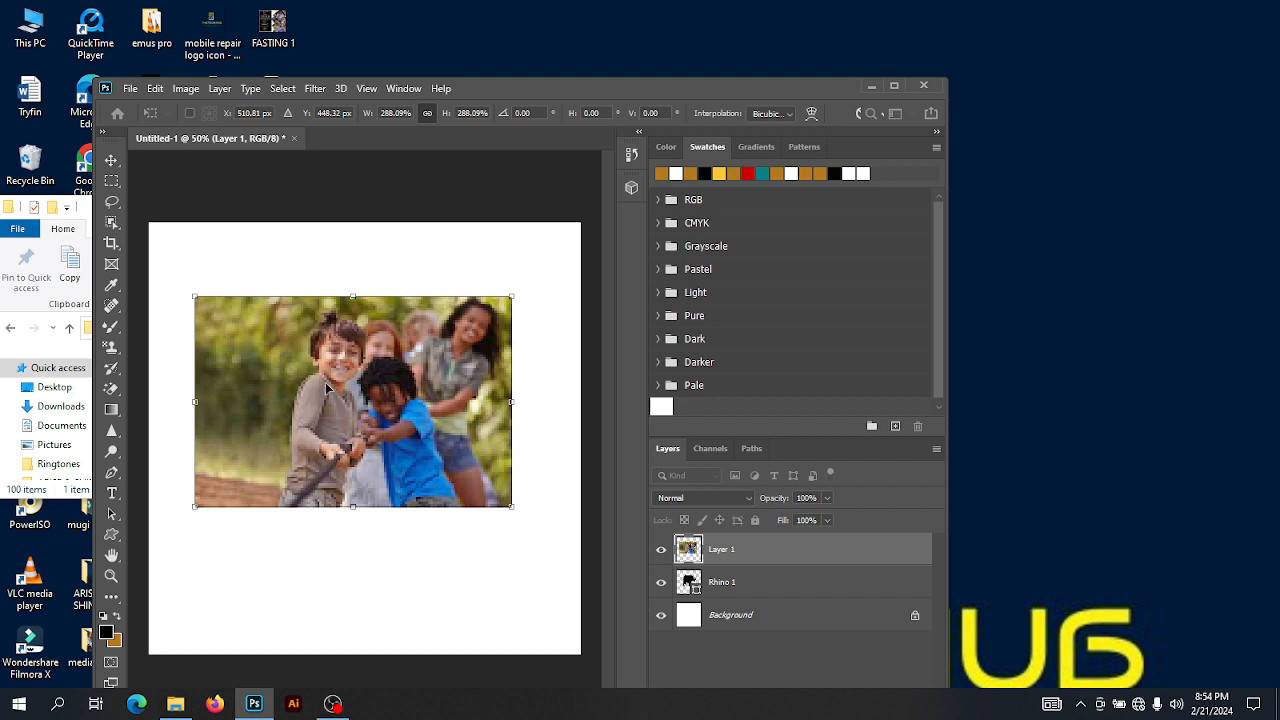
{"action": "left_click", "coordinate": [113, 432]}
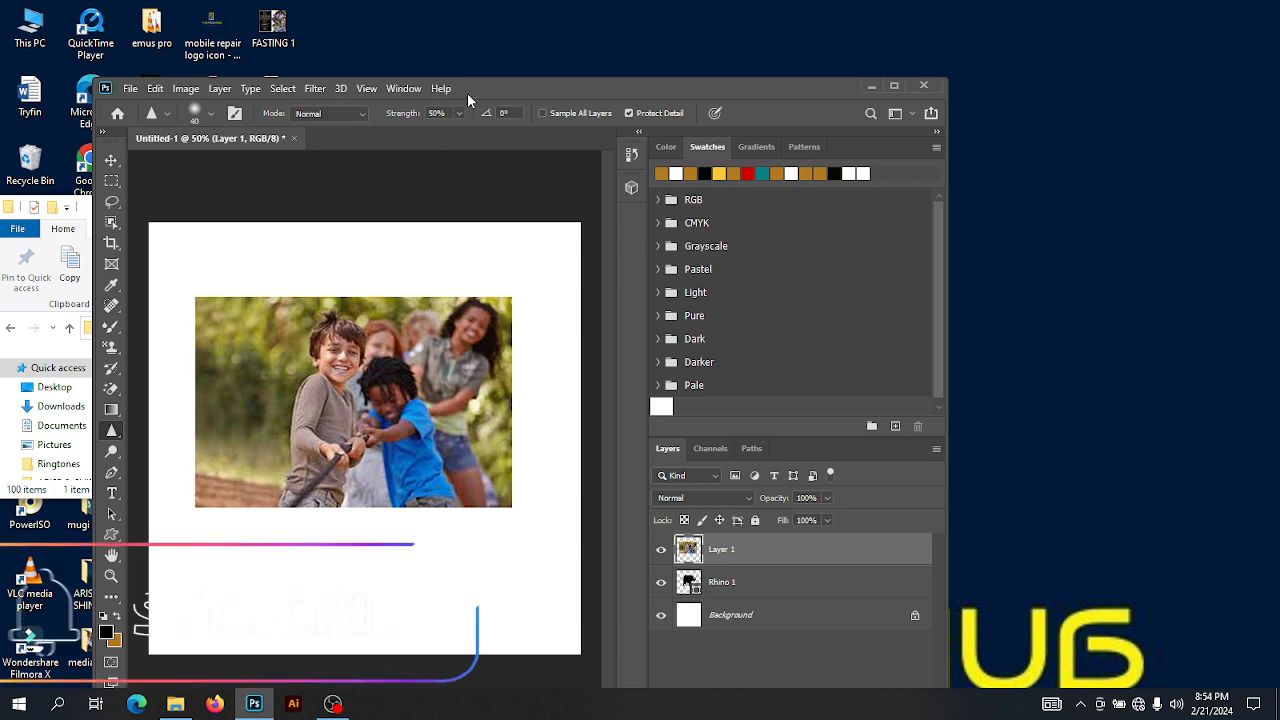
- Lower the opacity of the photo layer to 41%
{"action": "mouse_move", "coordinate": [467, 93]}
{"action": "left_mouse_down"}
{"action": "mouse_move", "coordinate": [589, 92]}
{"action": "mouse_move", "coordinate": [473, 74]}
{"action": "left_mouse_up"}
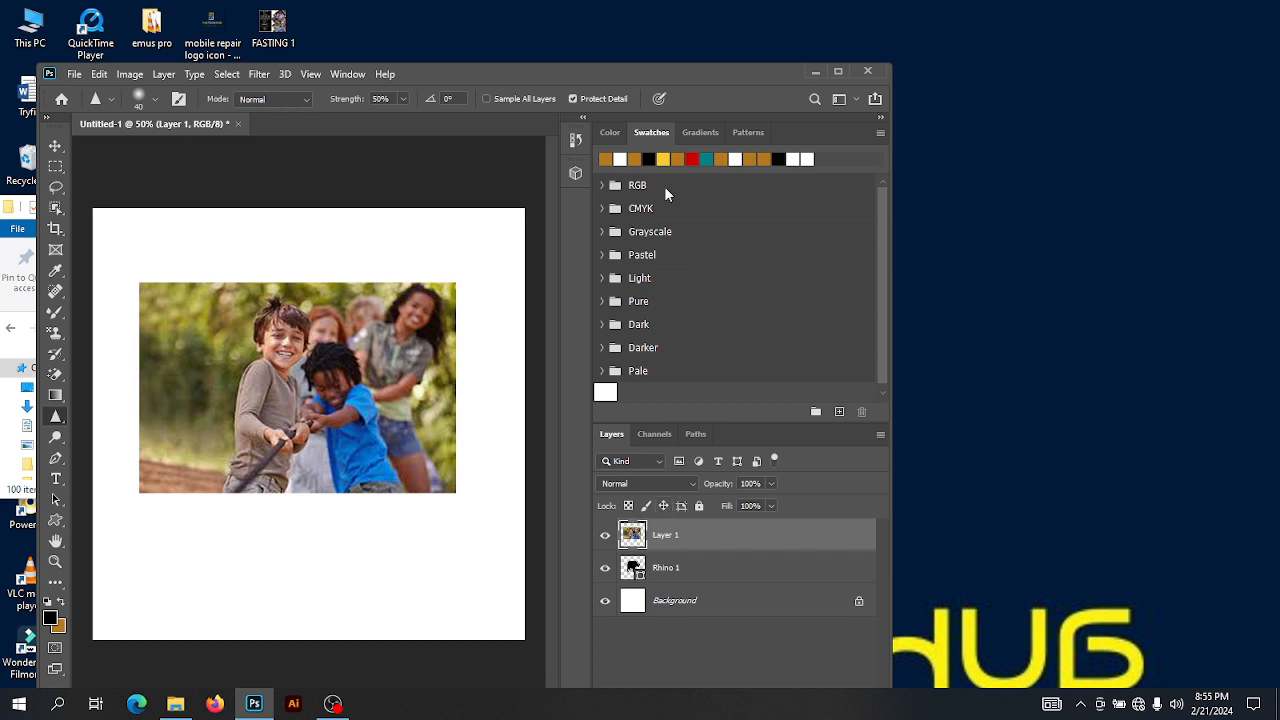
{"action": "left_click_drag", "start_coordinate": [512, 68], "coordinate": [444, 59]}
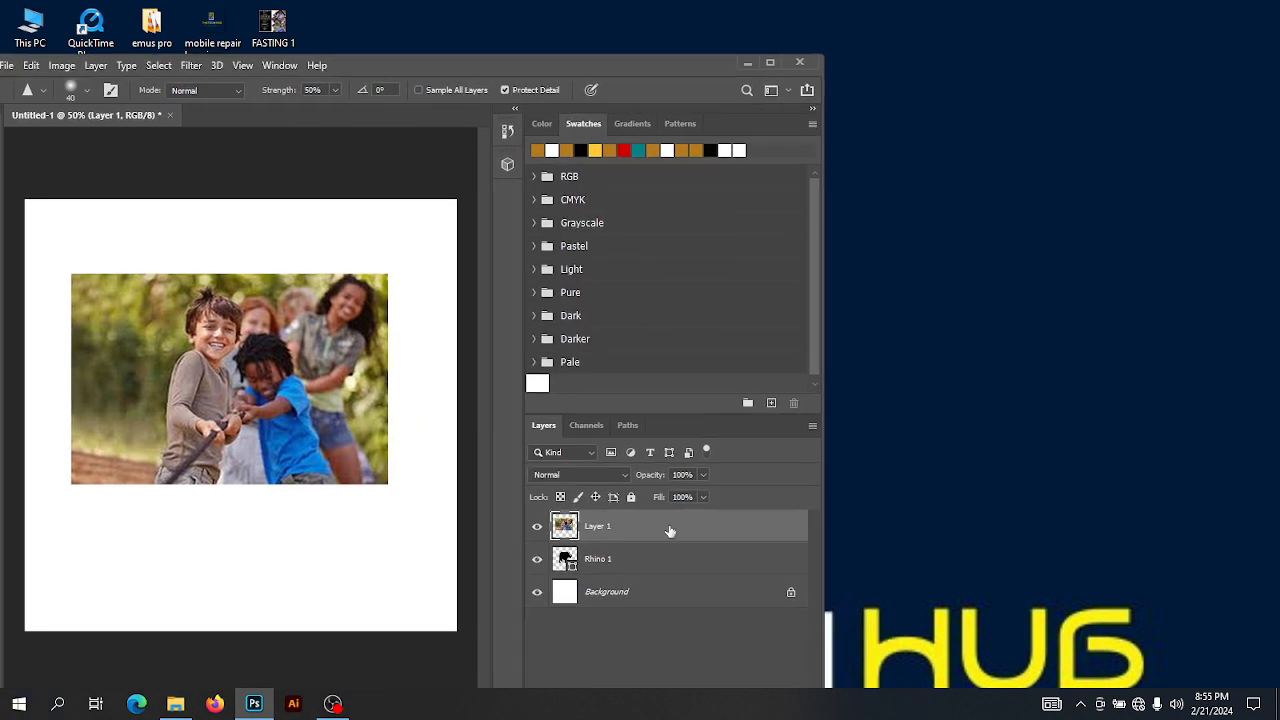
{"action": "left_click", "coordinate": [703, 475]}
{"action": "left_click_drag", "start_coordinate": [705, 493], "coordinate": [660, 508]}
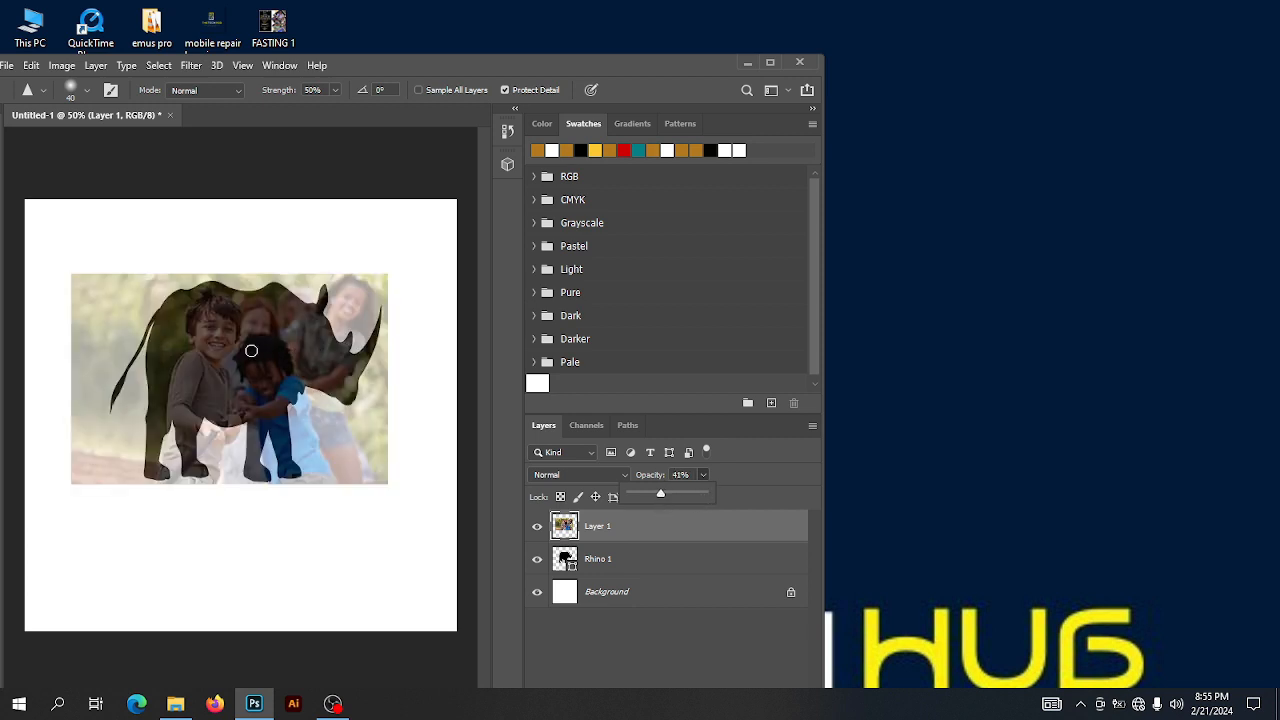
- Shift the photo slightly left over the rhino, scale it down proportionally to about 93%, and apply the transform
{"action": "left_click_drag", "start_coordinate": [355, 62], "coordinate": [444, 69]}
{"action": "left_click", "coordinate": [75, 144]}
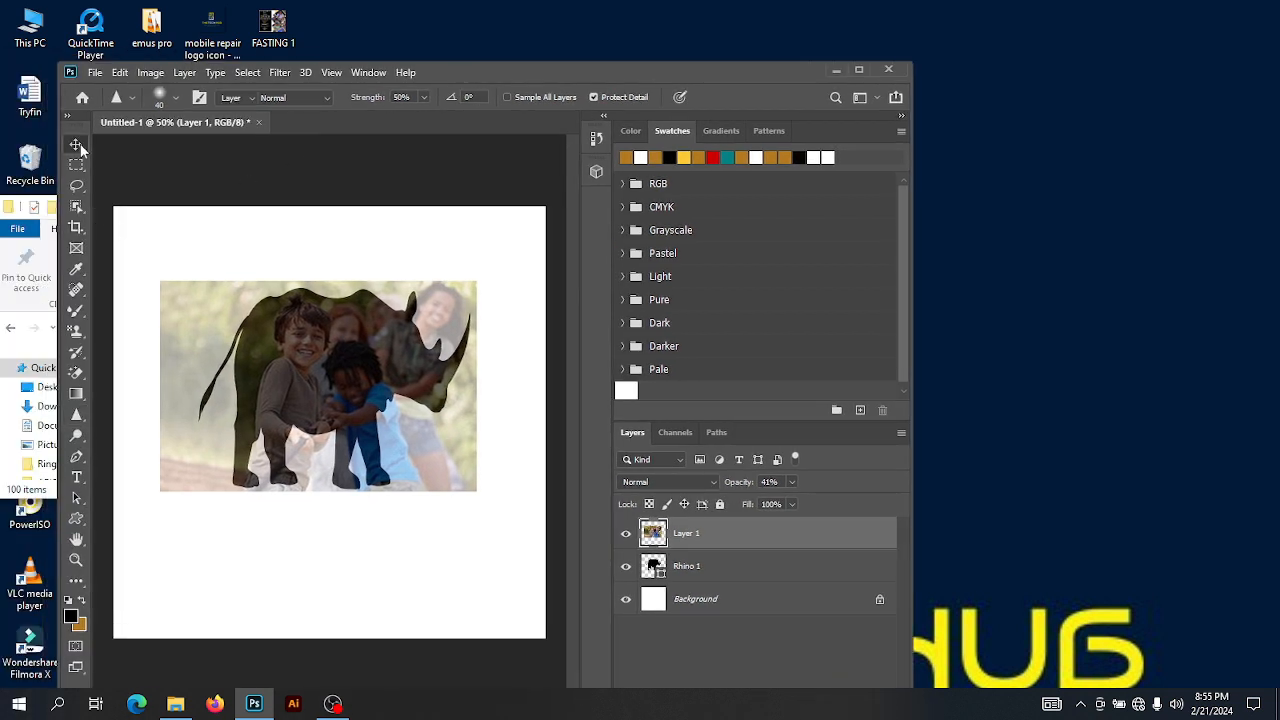
{"action": "left_click_drag", "start_coordinate": [338, 389], "coordinate": [318, 387]}
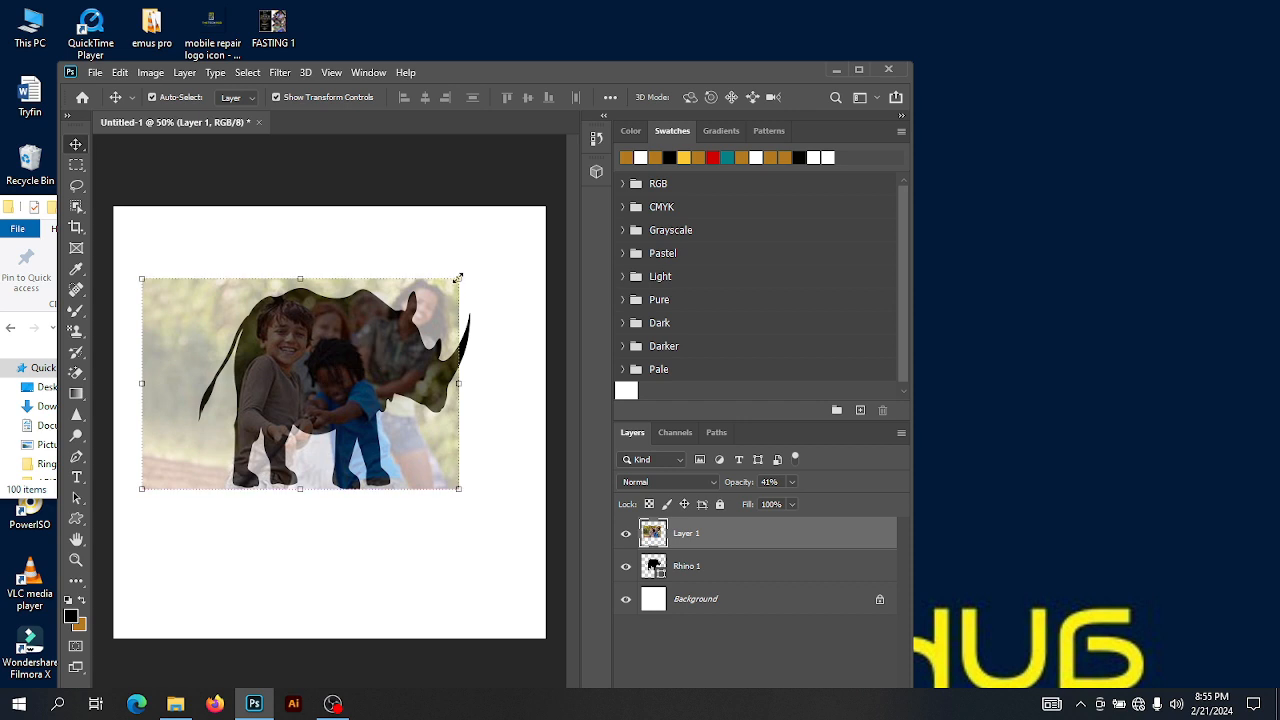
{"action": "left_click_drag", "start_coordinate": [457, 277], "coordinate": [446, 287]}
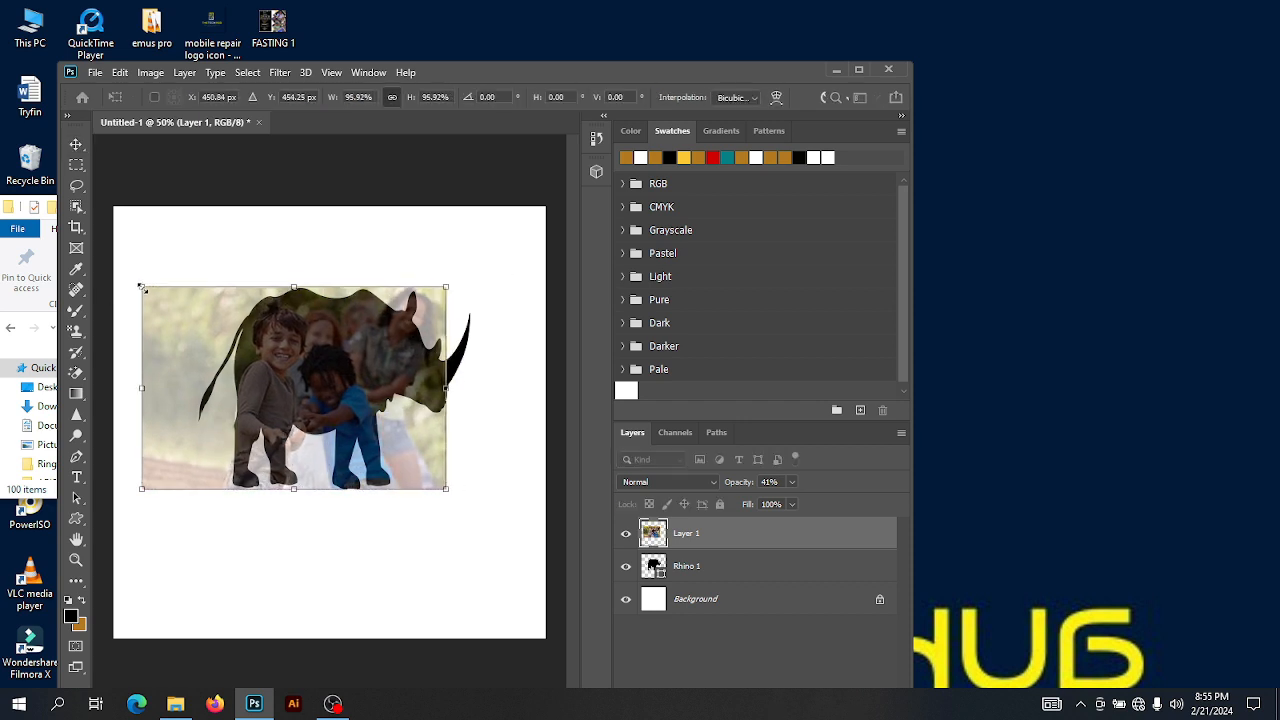
{"action": "left_click_drag", "start_coordinate": [142, 287], "coordinate": [150, 293]}
{"action": "left_click_drag", "start_coordinate": [333, 414], "coordinate": [336, 413]}
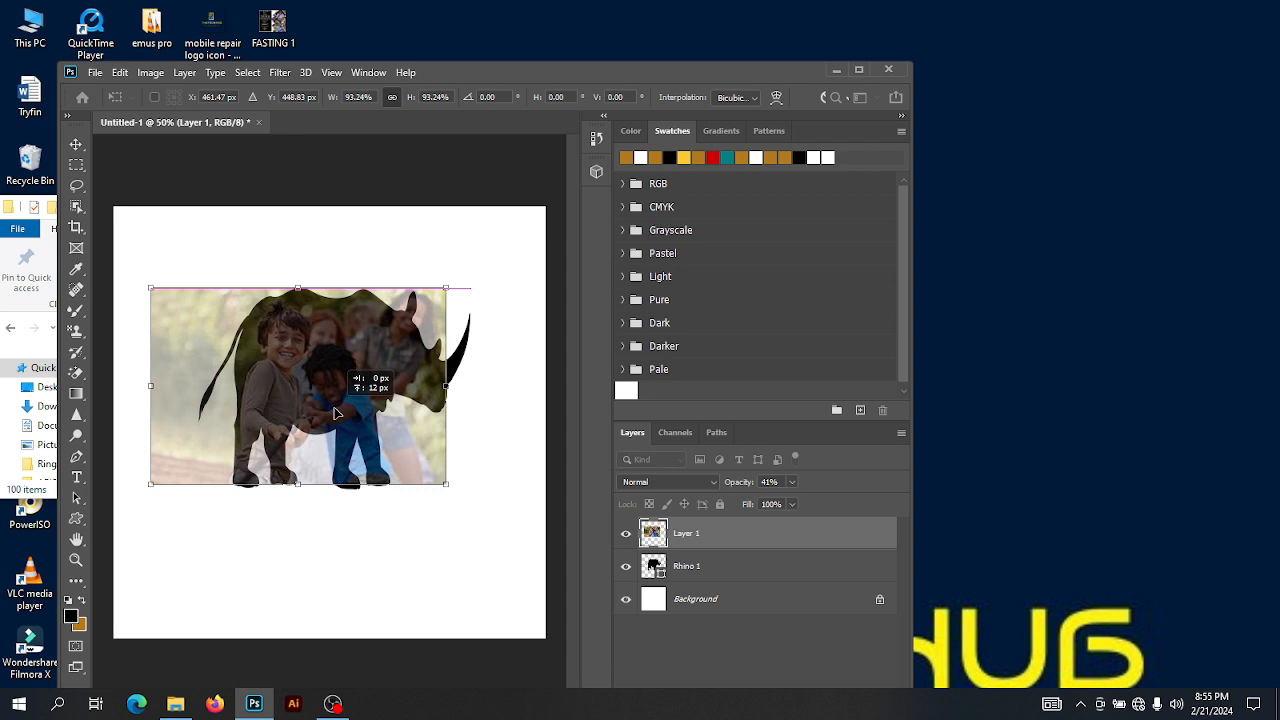
{"action": "left_click", "coordinate": [75, 144]}
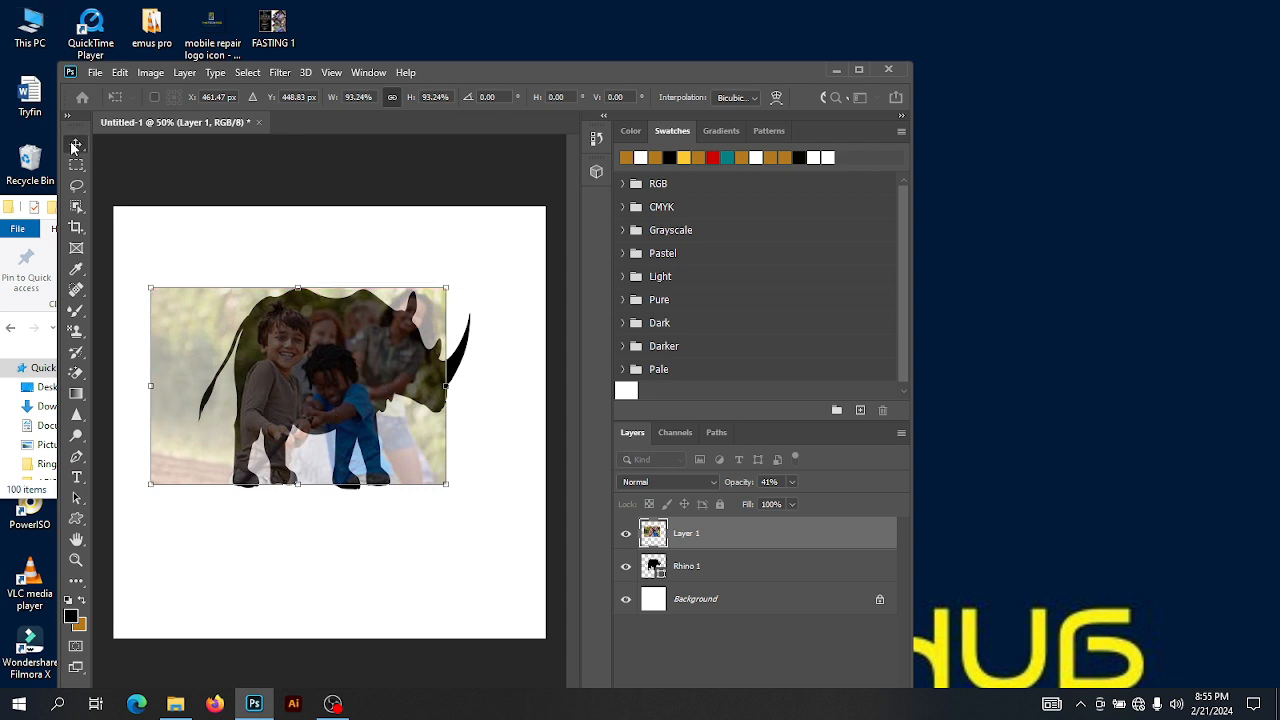
{"action": "left_click", "coordinate": [236, 196]}
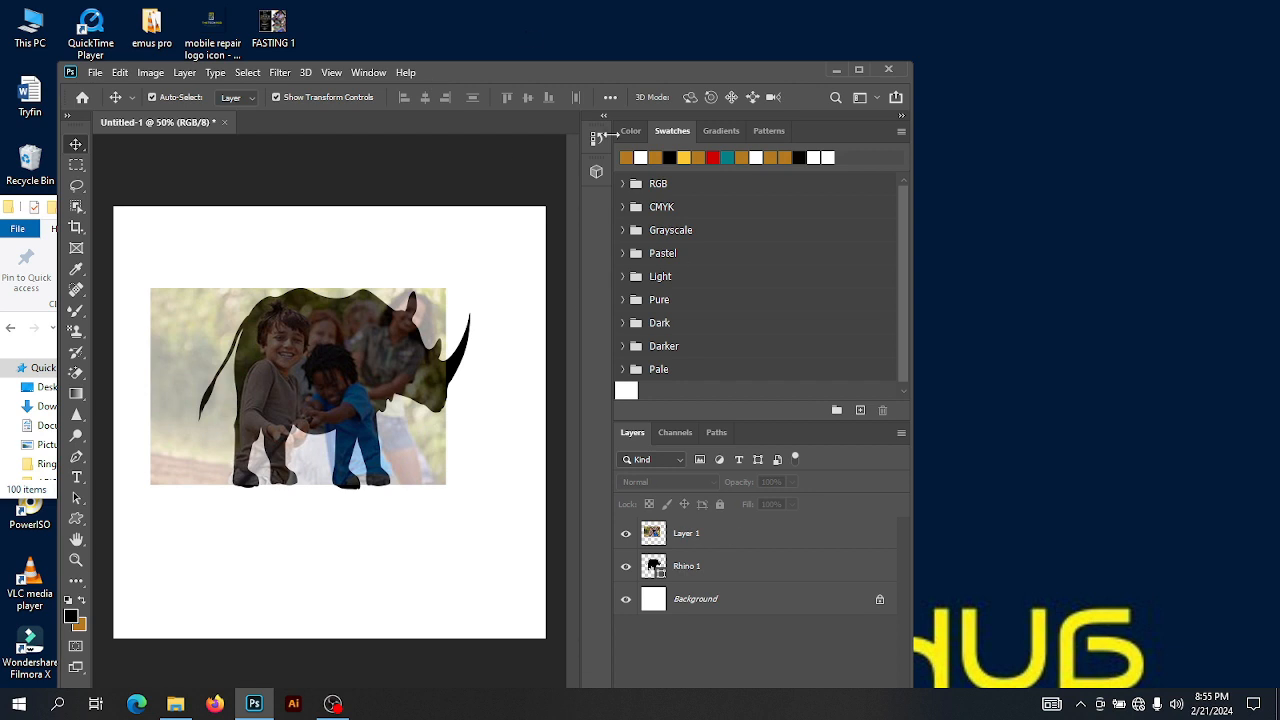
- Raise the opacity of the photo layer, Layer 1, back to 100%
{"action": "left_click_drag", "start_coordinate": [498, 68], "coordinate": [336, 78]}
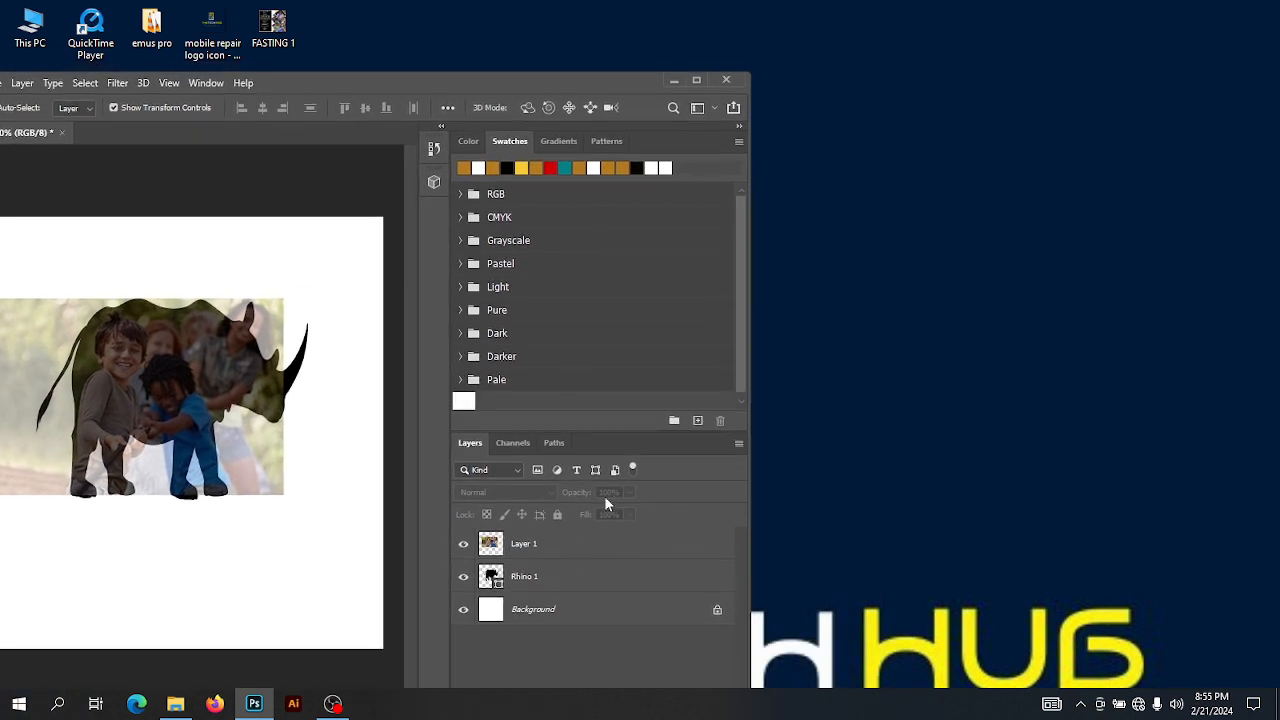
{"action": "left_click", "coordinate": [565, 545]}
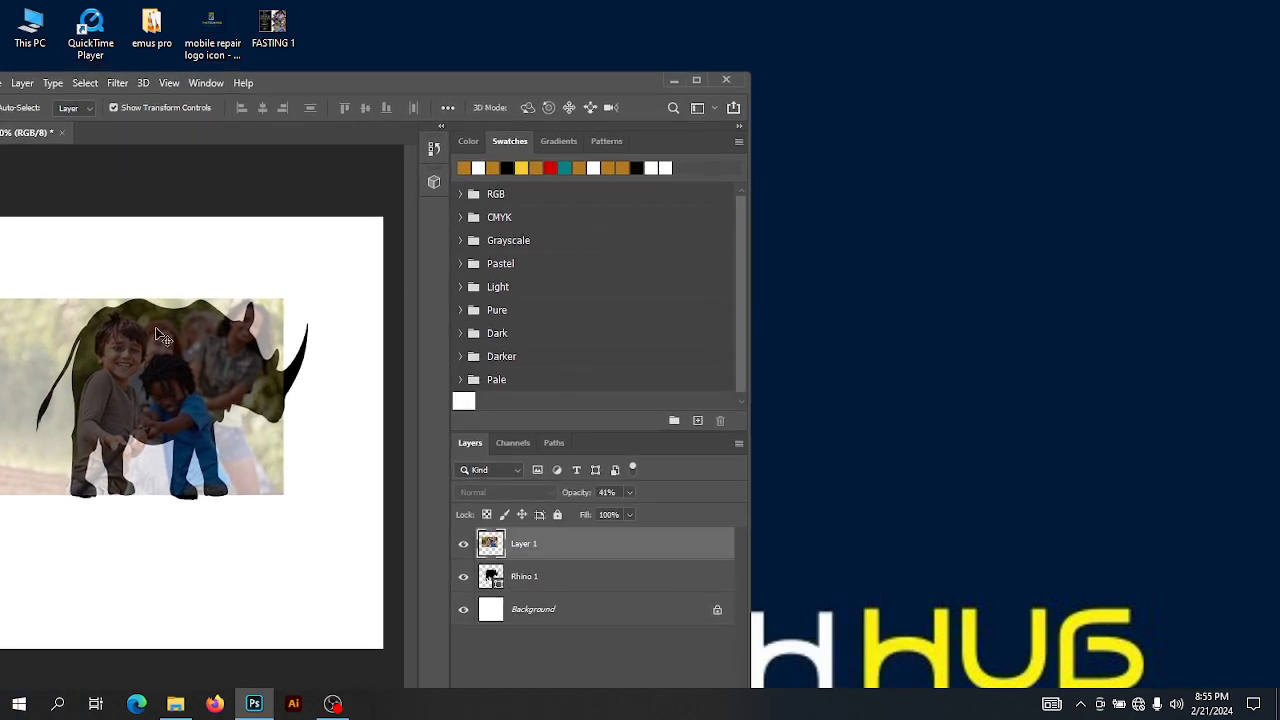
{"action": "left_click", "coordinate": [628, 492]}
{"action": "left_click_drag", "start_coordinate": [626, 512], "coordinate": [674, 512]}
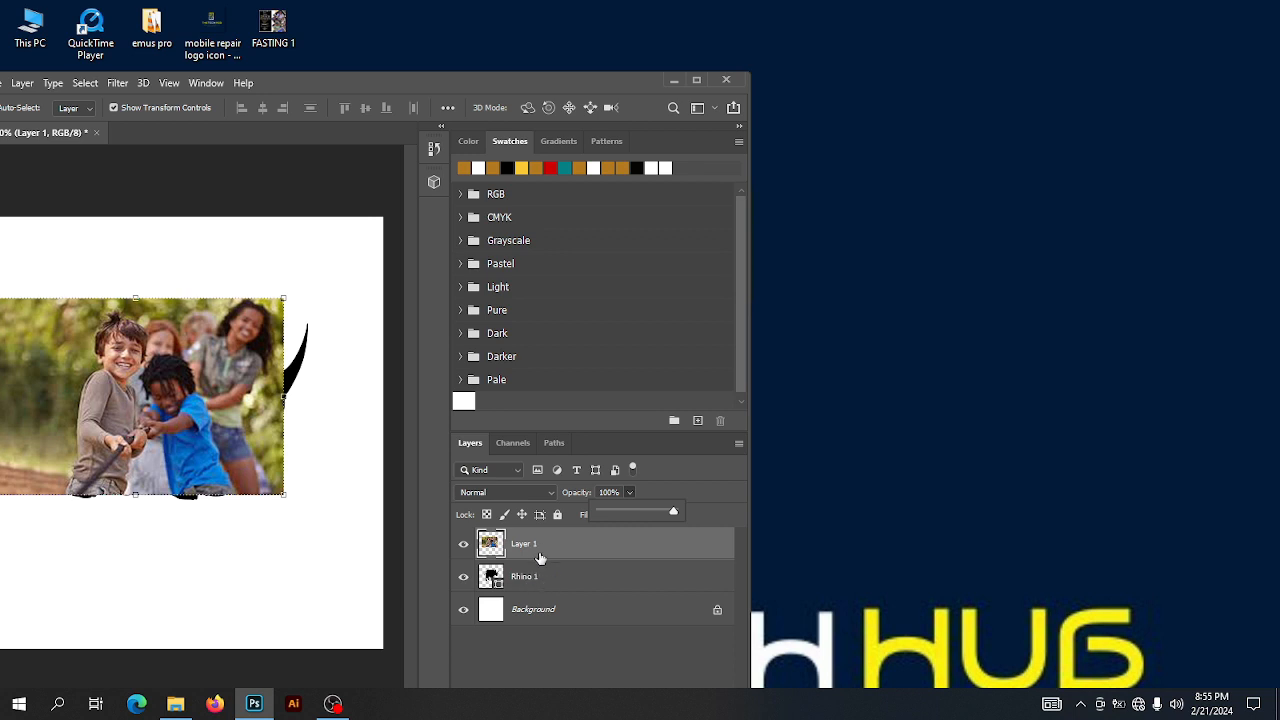
- Create a clipping mask from Layer 1 onto the Rhino 1 layer and shift the photo right to cover the horn
{"action": "left_click_drag", "start_coordinate": [295, 76], "coordinate": [531, 86]}
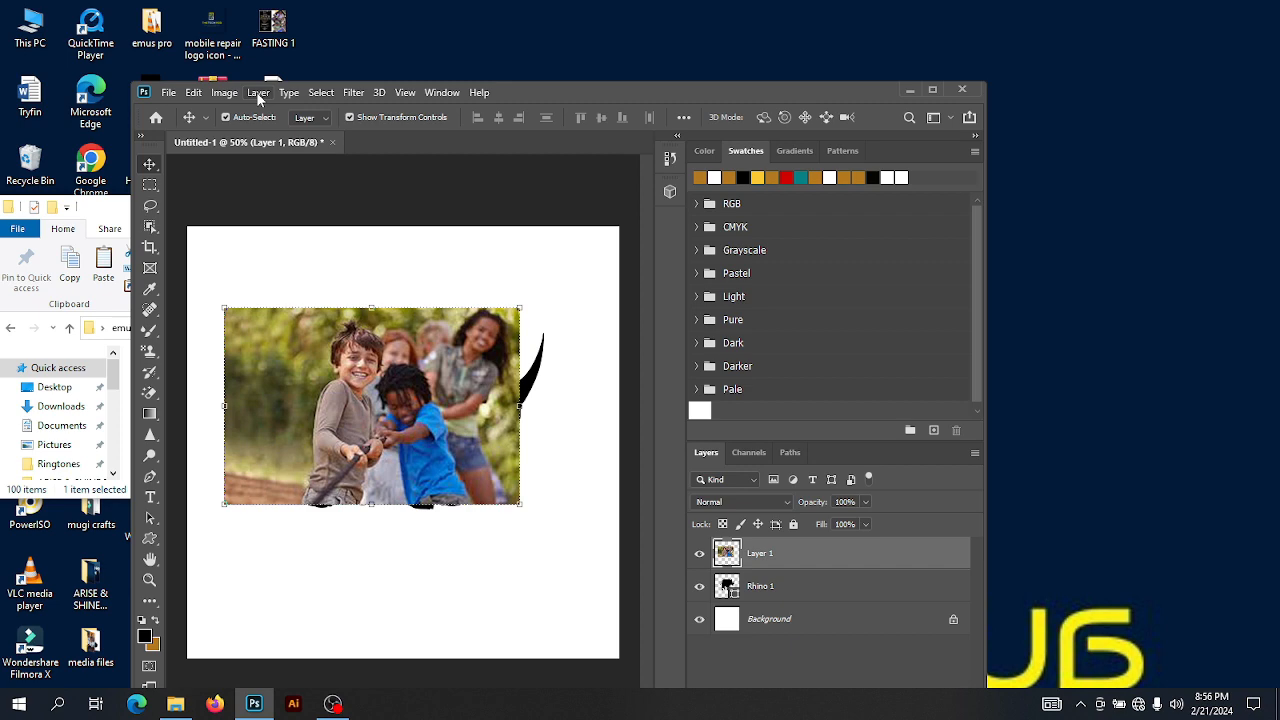
{"action": "left_click", "coordinate": [259, 93]}
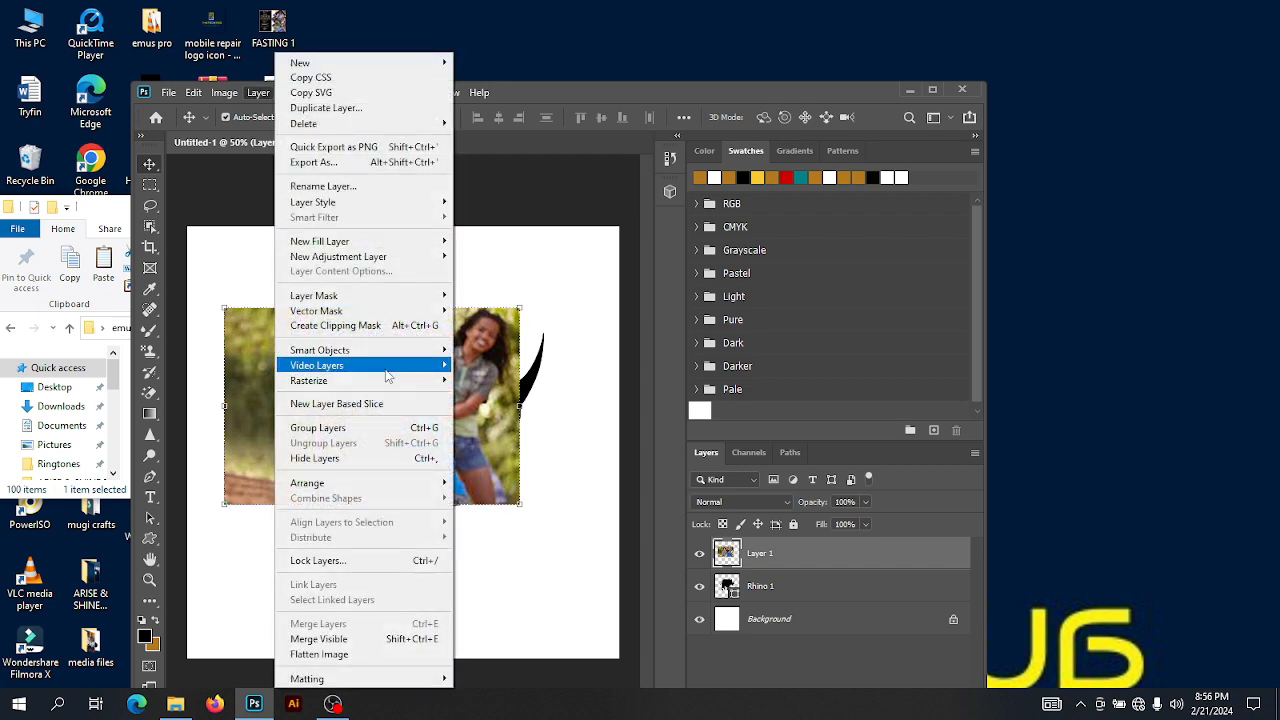
{"action": "left_click", "coordinate": [358, 326]}
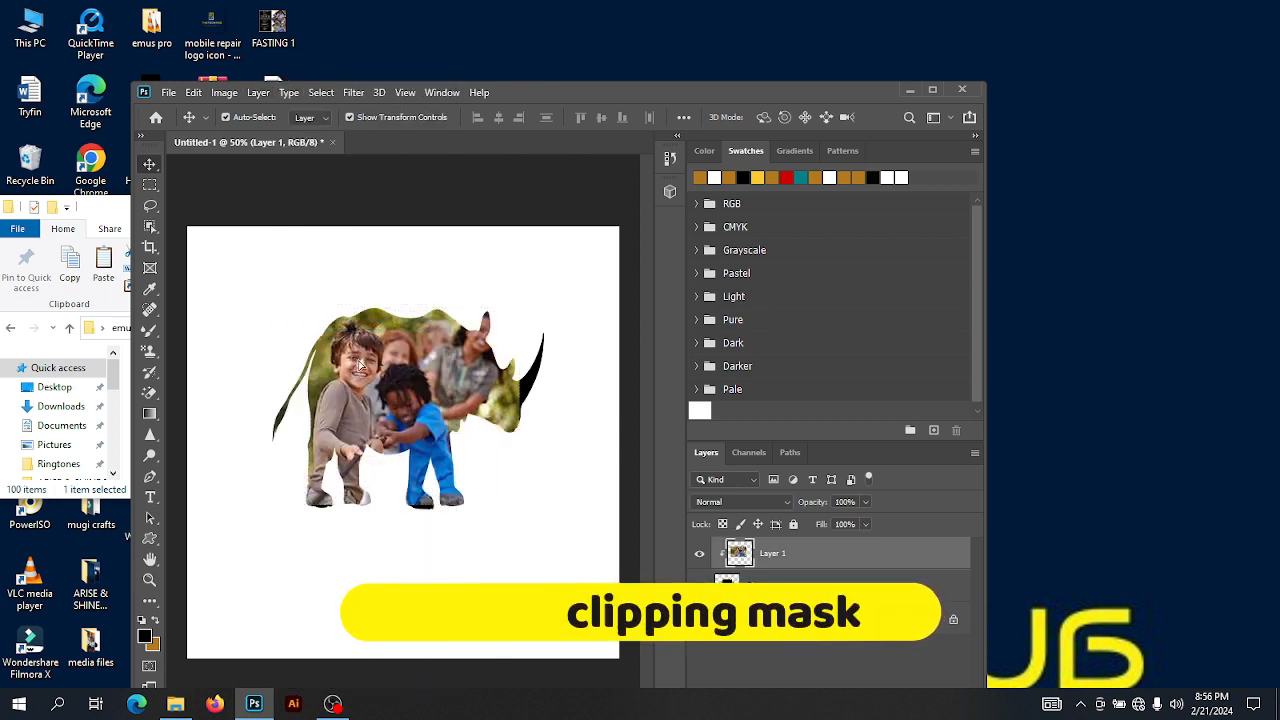
{"action": "left_click_drag", "start_coordinate": [360, 366], "coordinate": [381, 361]}
{"action": "left_click", "coordinate": [310, 233]}
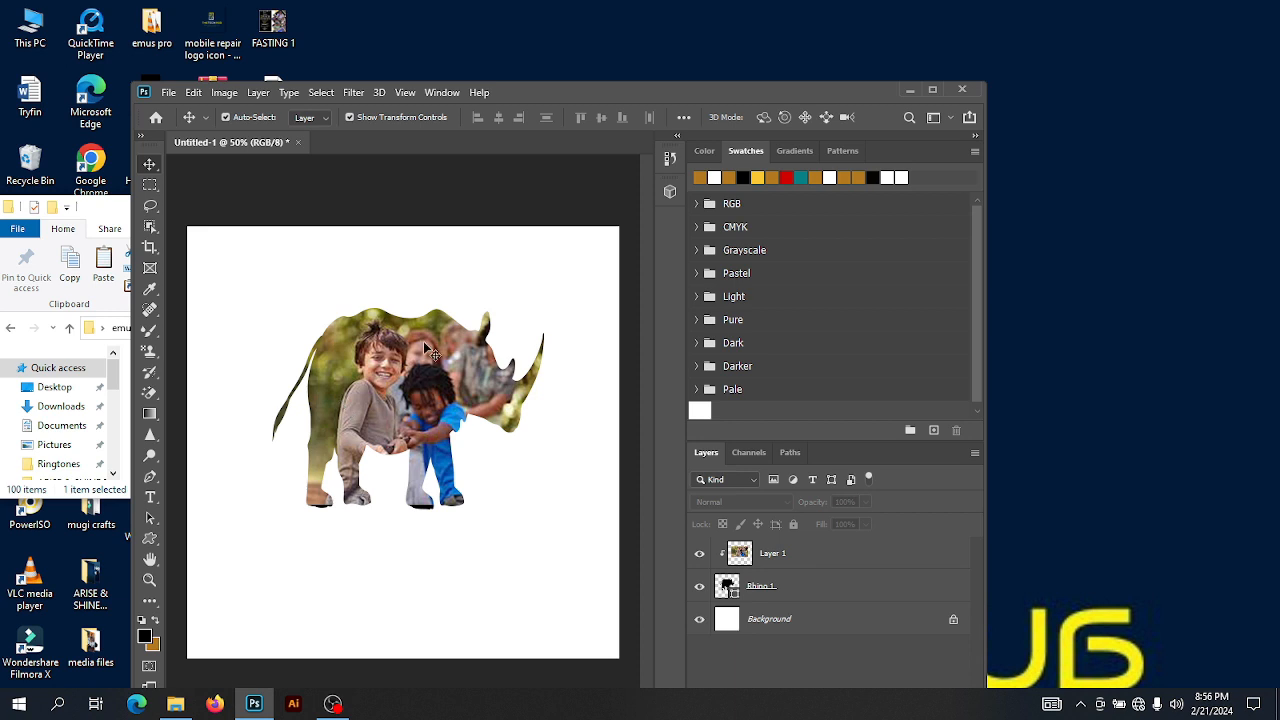
- Undo the last photo move and the clipping mask on Layer 1
{"action": "key", "text": "ctrl"}
{"action": "key", "text": "ctrl+alt+g"}
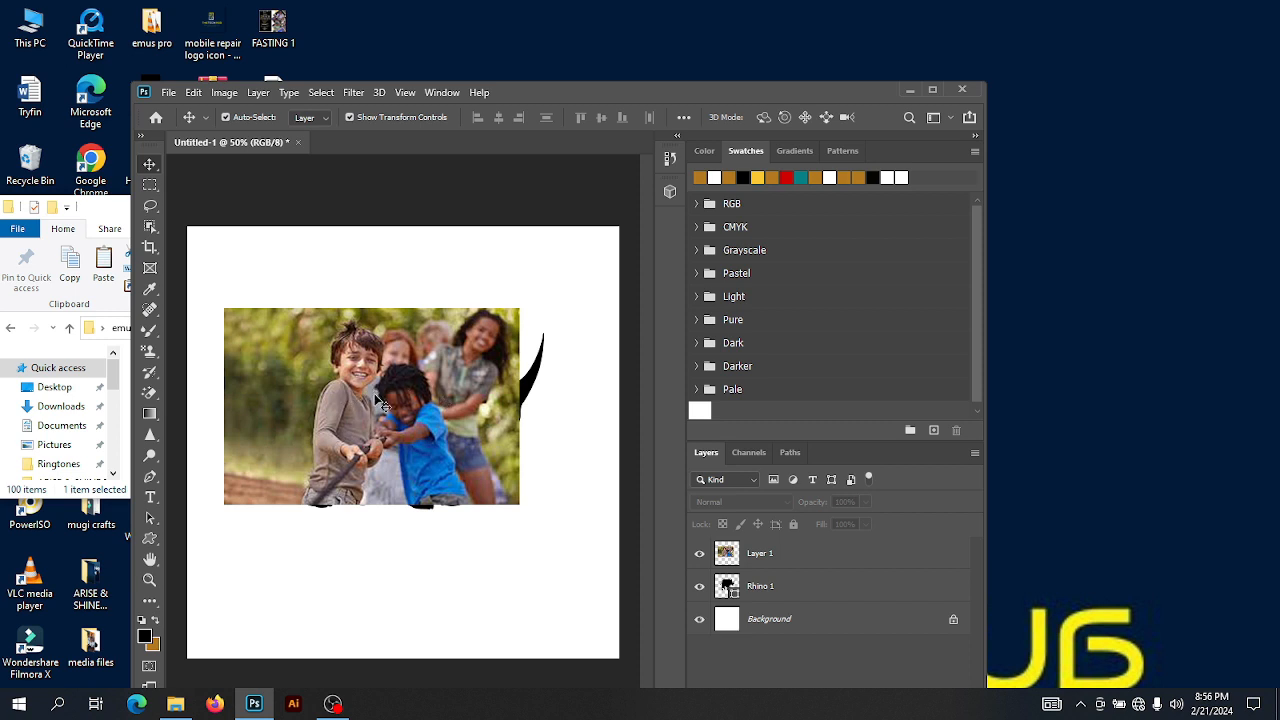
{"action": "key", "text": "ctrl"}
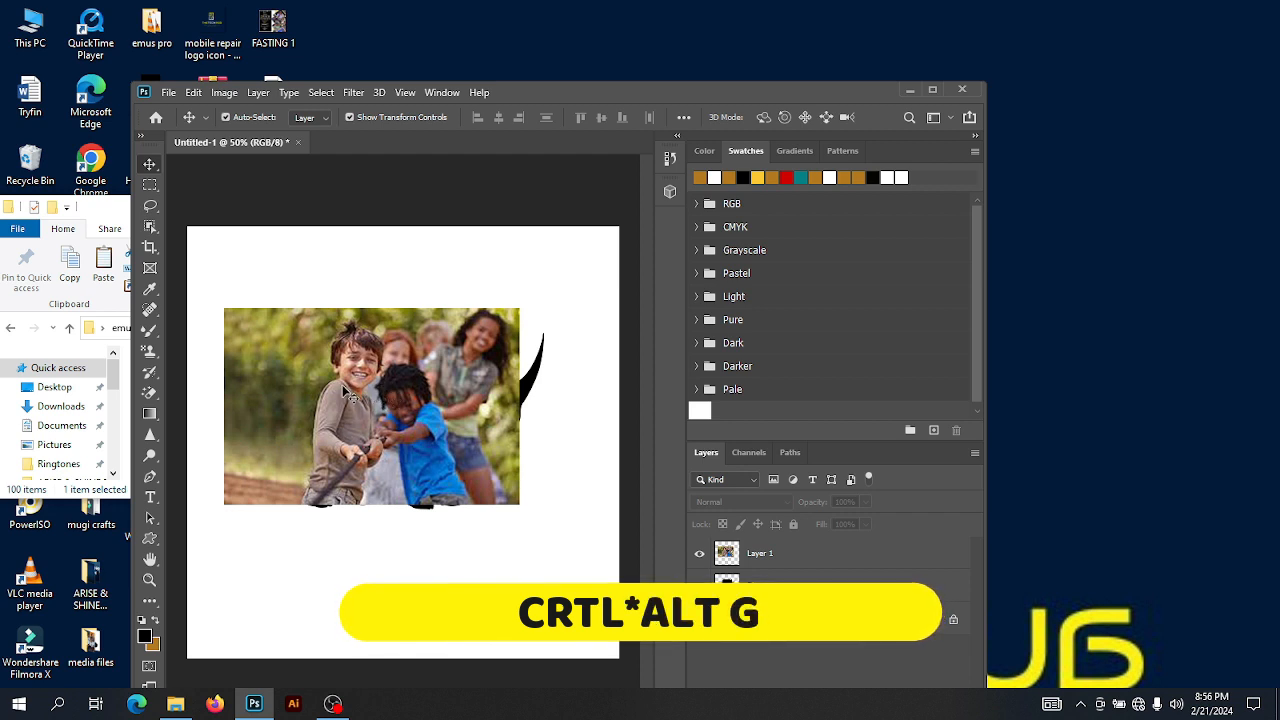
- Clip the photo layer to the Rhino 1 shape, move the photo right until it fills the horn, and deselect the layer
{"action": "left_click", "coordinate": [367, 395], "text": "ctrl"}
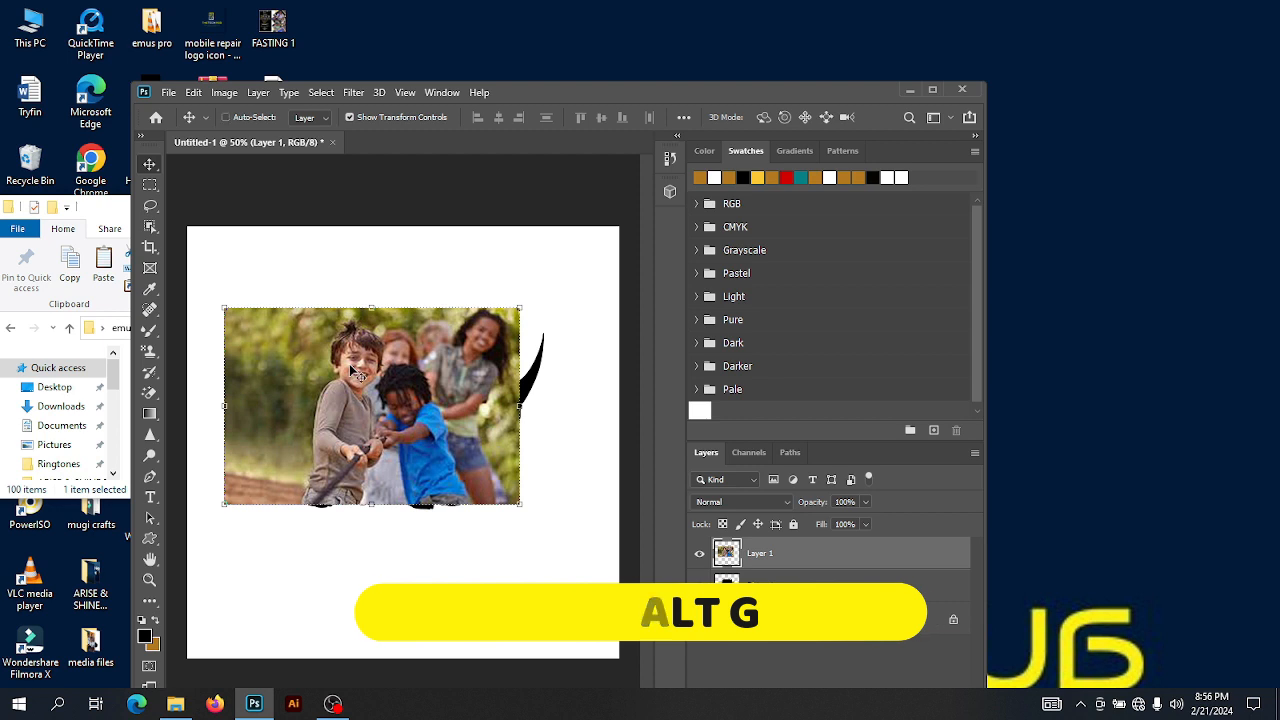
{"action": "key", "text": "ctrl+alt+g"}
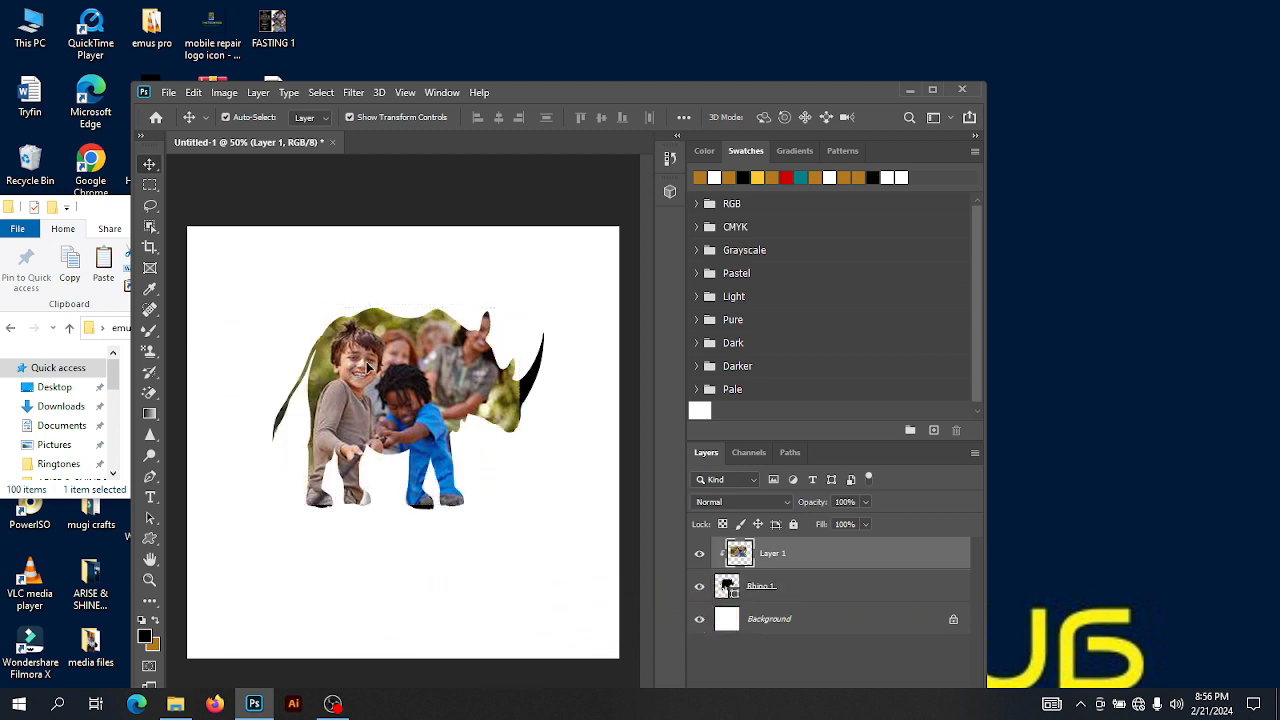
{"action": "left_click_drag", "start_coordinate": [366, 368], "coordinate": [391, 366]}
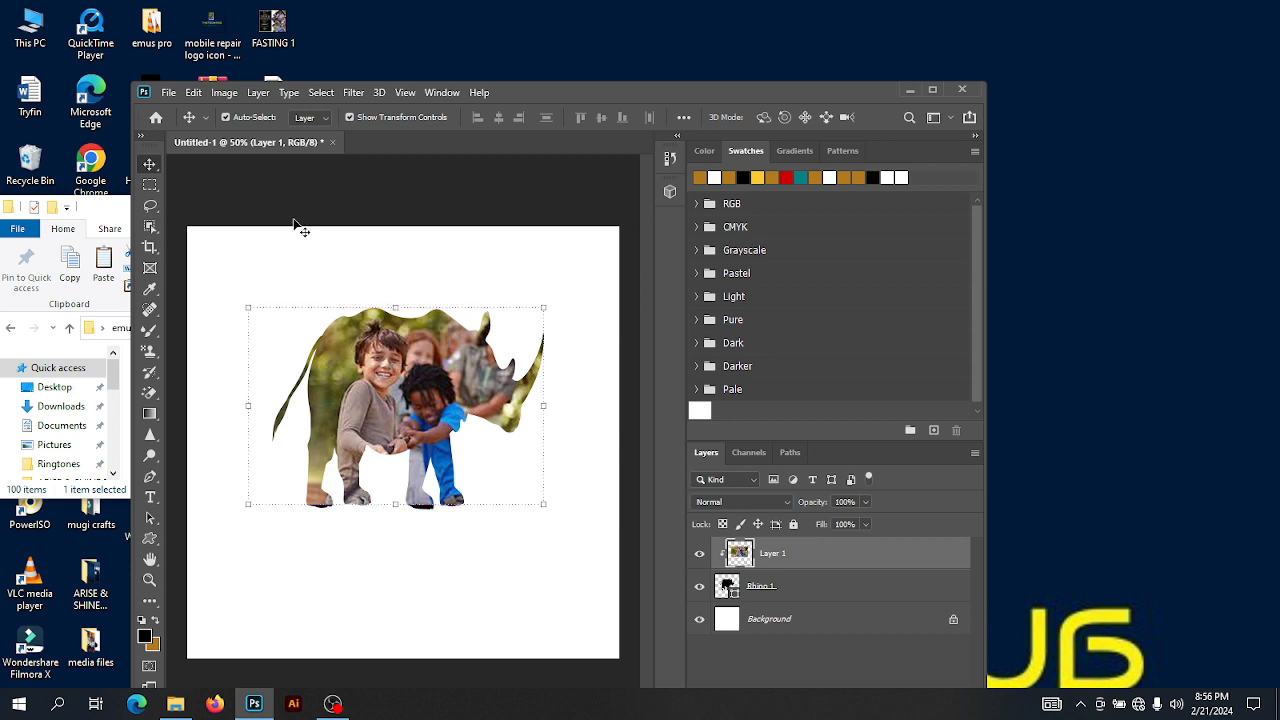
{"action": "left_click", "coordinate": [258, 170]}
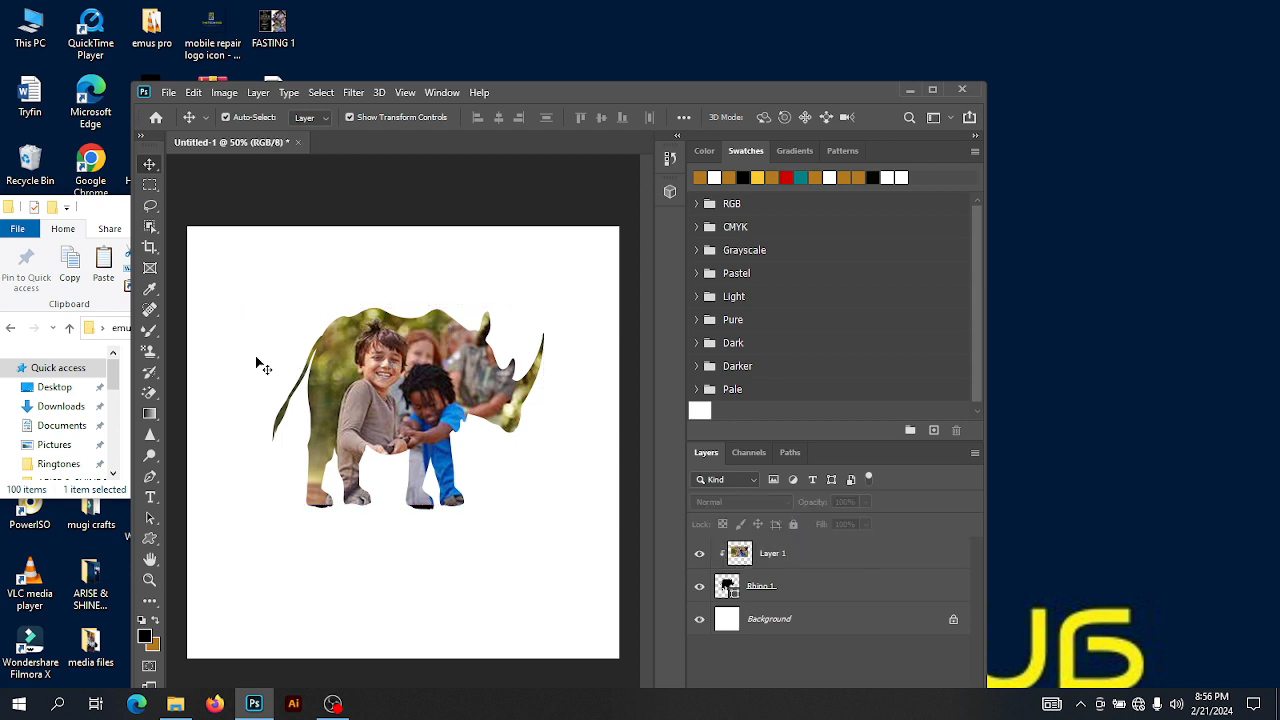